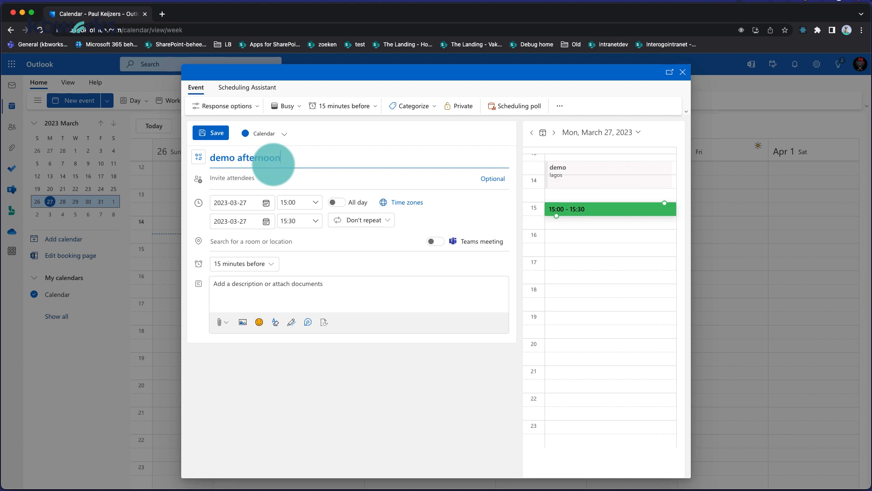
Add three colleagues as required attendees, finding them by name and e-mail in the suggestions
left_click(263, 179)
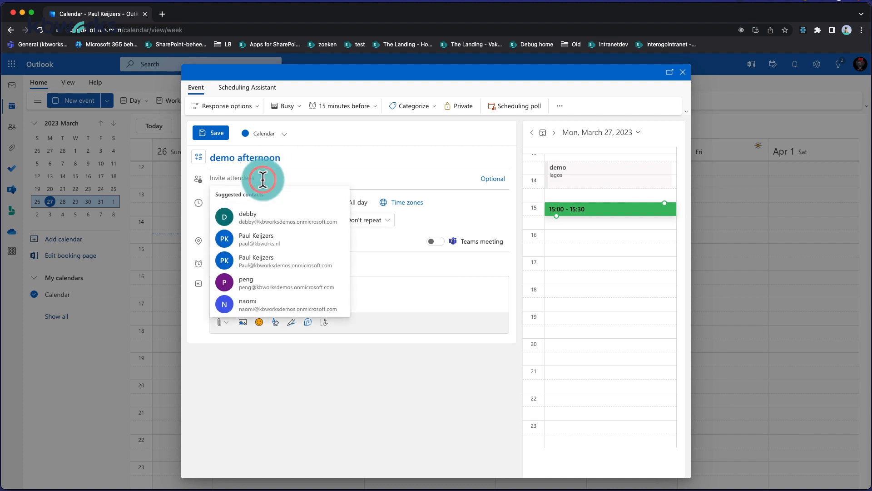
left_click(257, 216)
type("naom")
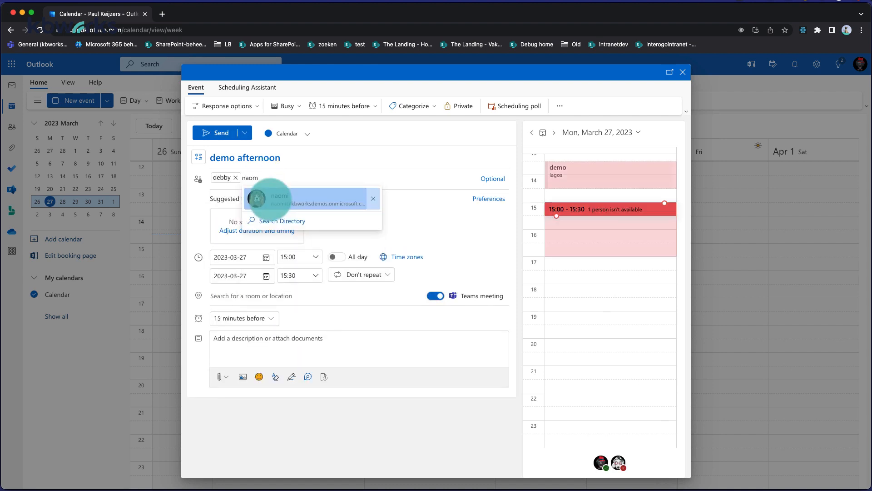
left_click(270, 198)
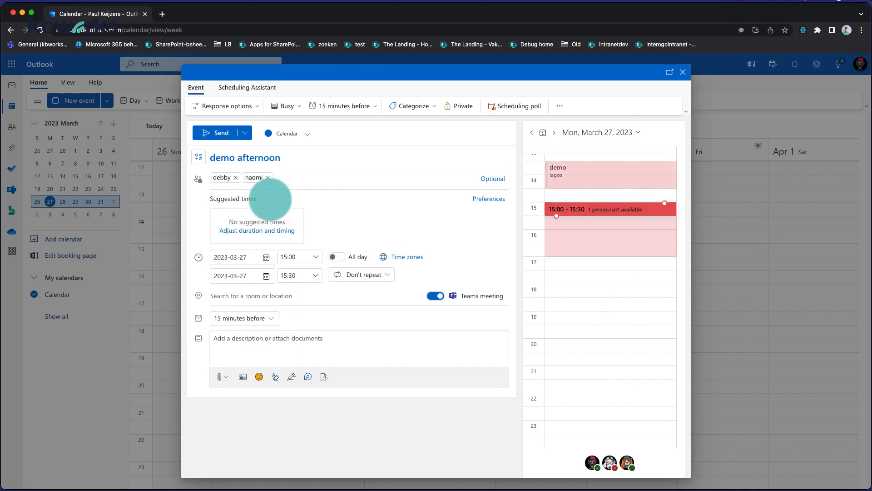
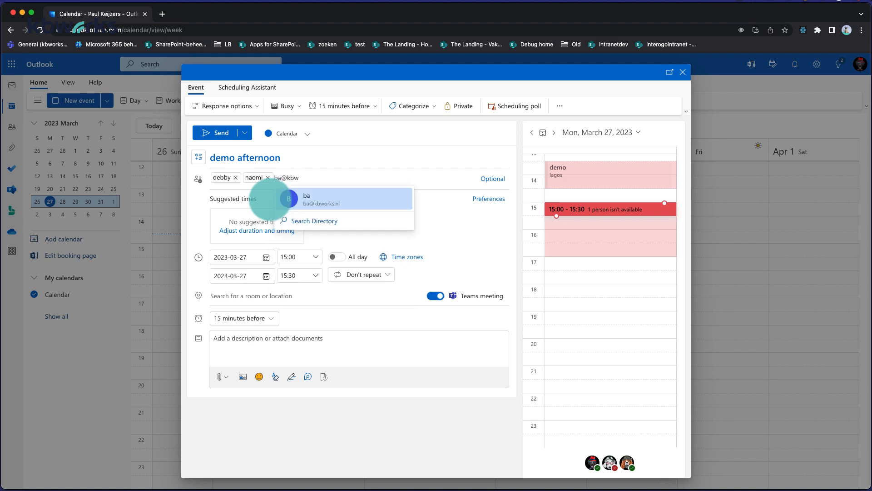
left_click(318, 202)
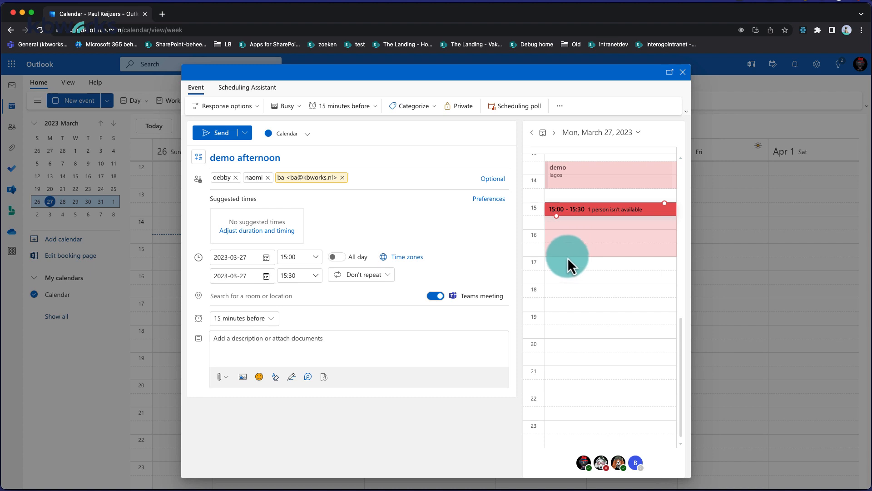
Start a scheduling poll with 05:00, 05:30 and 06:00 PM slots on 27 March 2023
left_click(504, 109)
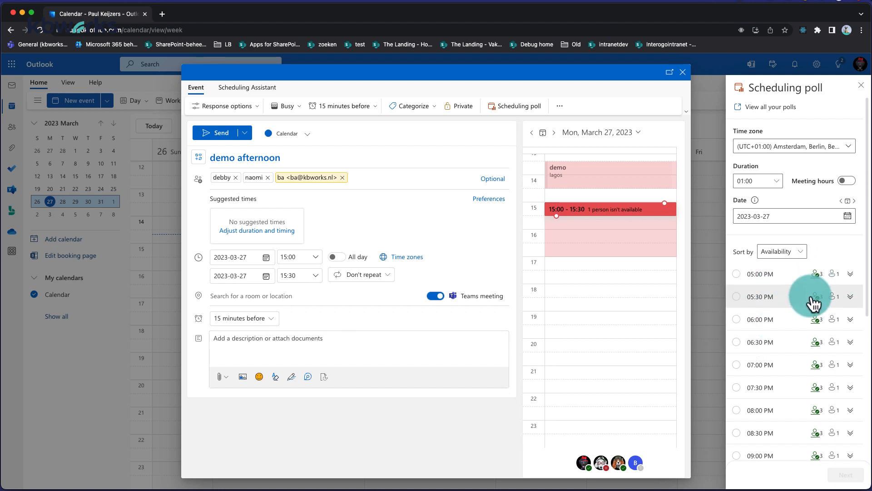
left_click(736, 274)
left_click(738, 297)
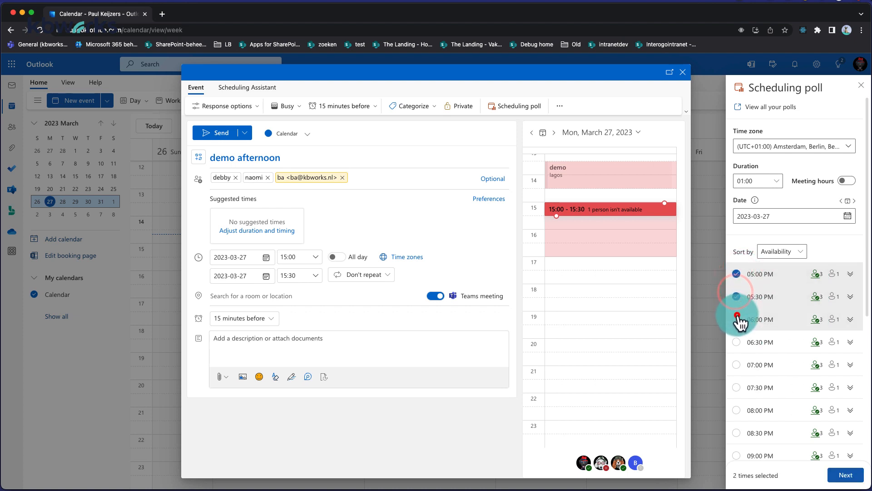
left_click(738, 318)
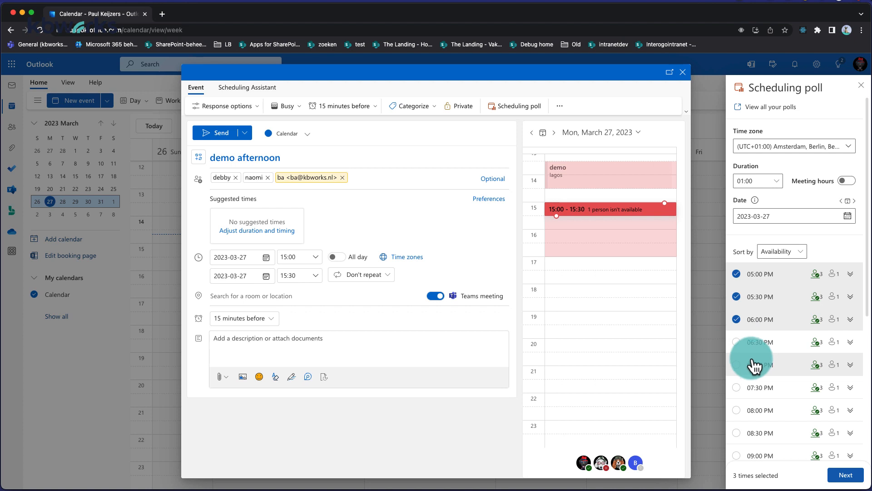
scroll(754, 366, "down", 1)
scroll(754, 363, "down", 3)
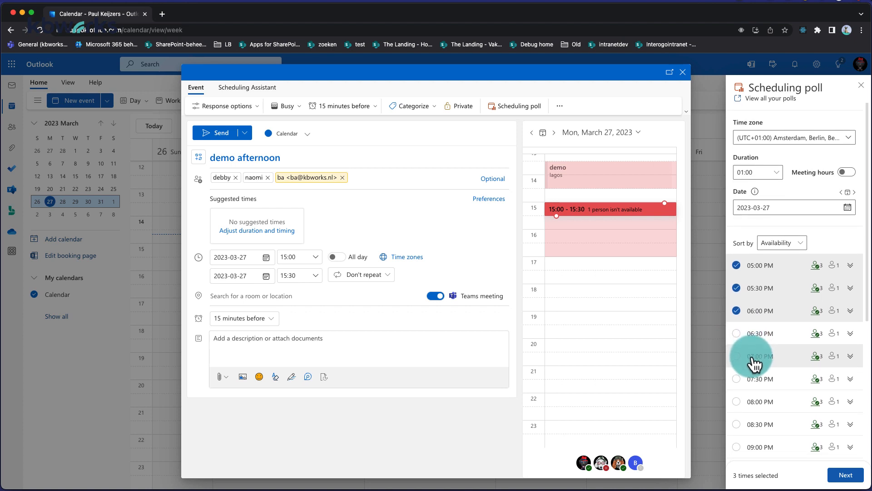
scroll(754, 359, "down", 8)
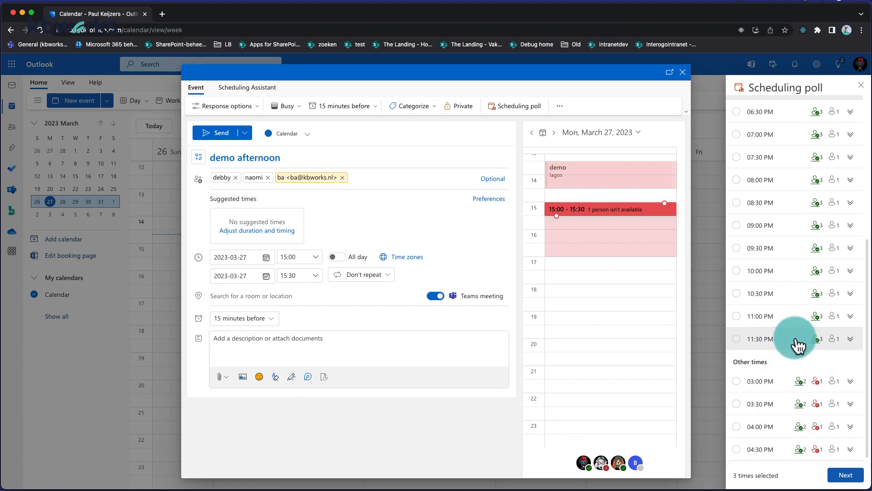
scroll(795, 345, "up", 10)
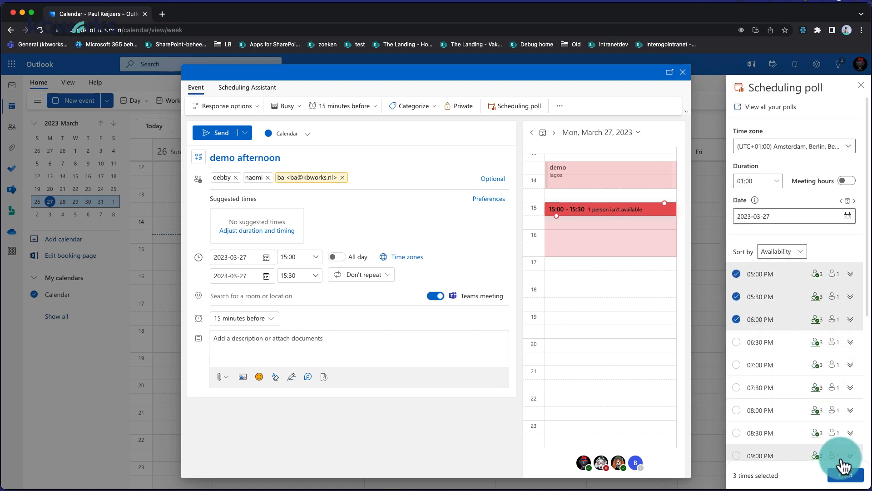
Move to the next page and set the poll location to Arrifana Portugal
left_click(843, 477)
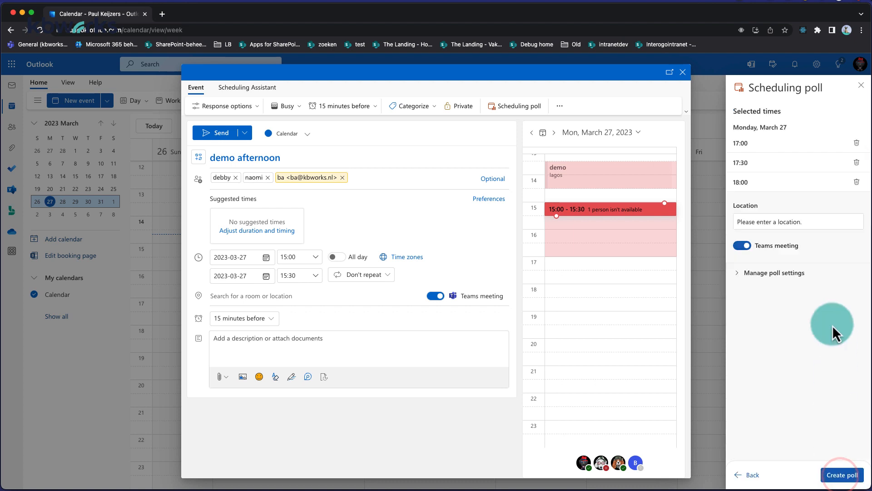
left_click(771, 225)
type("Arrifana Portugal")
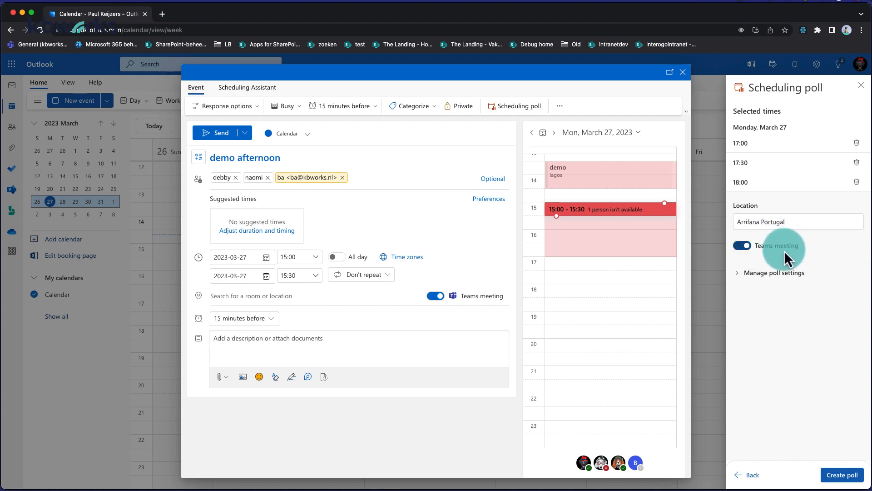
Review the poll settings, keeping consensus scheduling and calendar holds on and attendee locking off
left_click(743, 274)
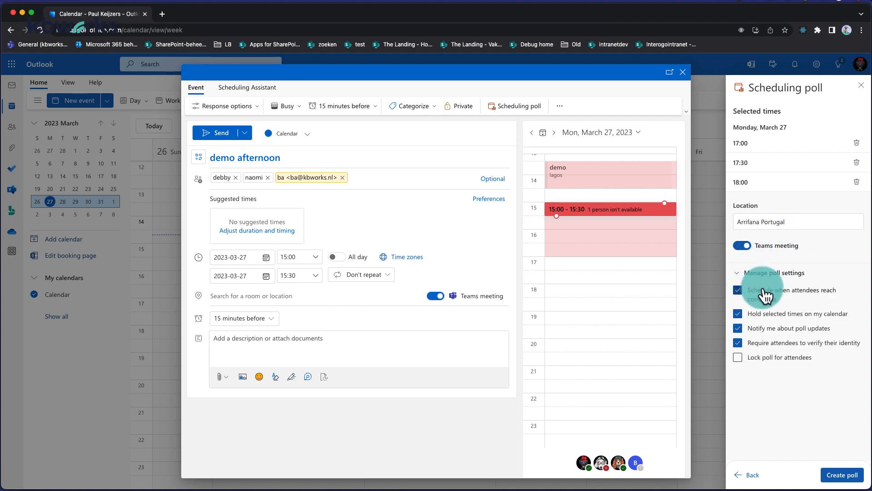
mouse_move(772, 298)
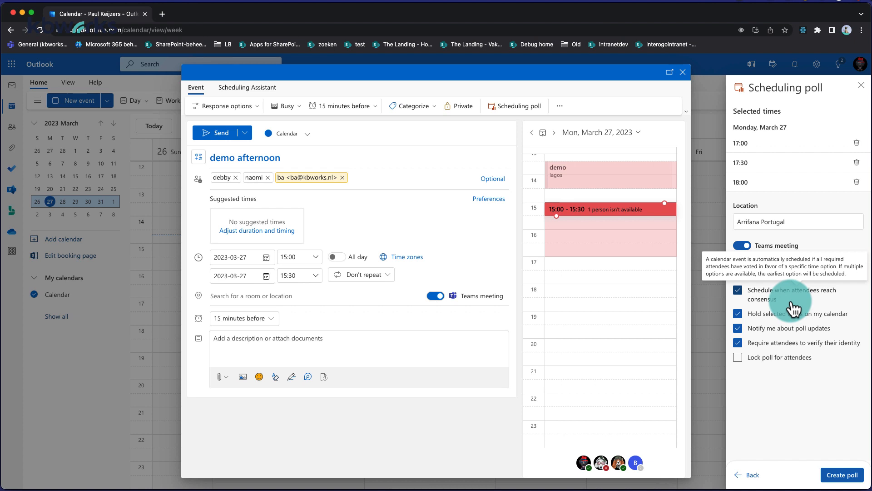
mouse_move(786, 322)
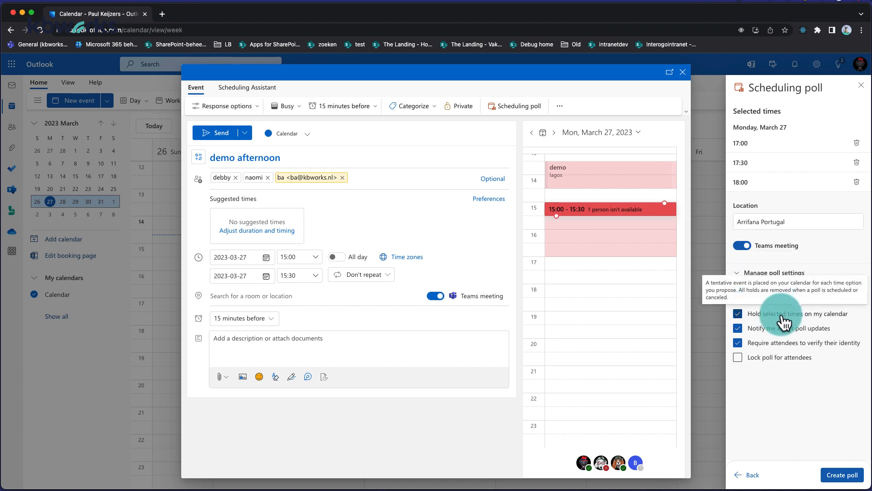
mouse_move(770, 336)
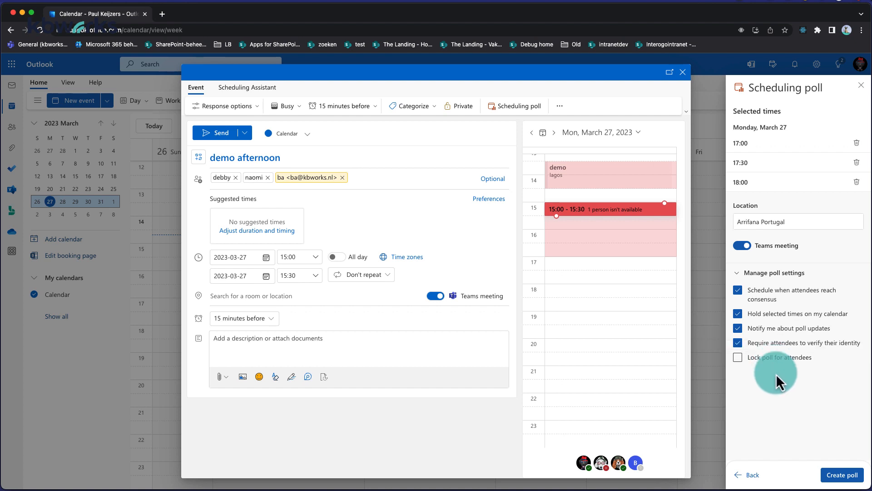
Create the demo afternoon poll and send its invitation e-mail
left_click(836, 475)
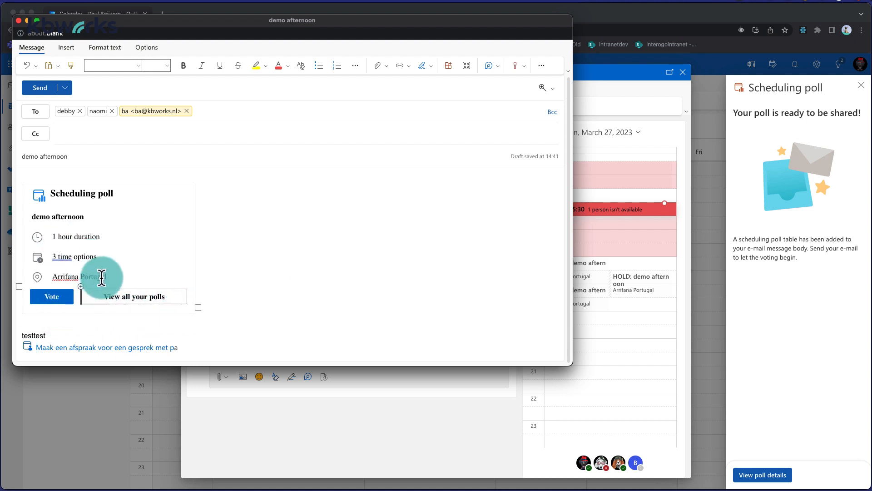
left_click(40, 90)
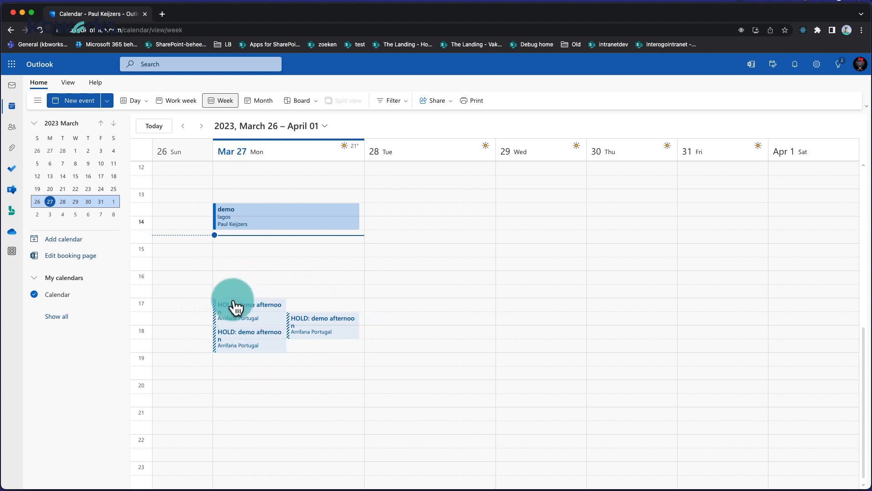
Inspect the 18:00 HOLD: demo afternoon block on the invitee's March 27 calendar
left_click(229, 339)
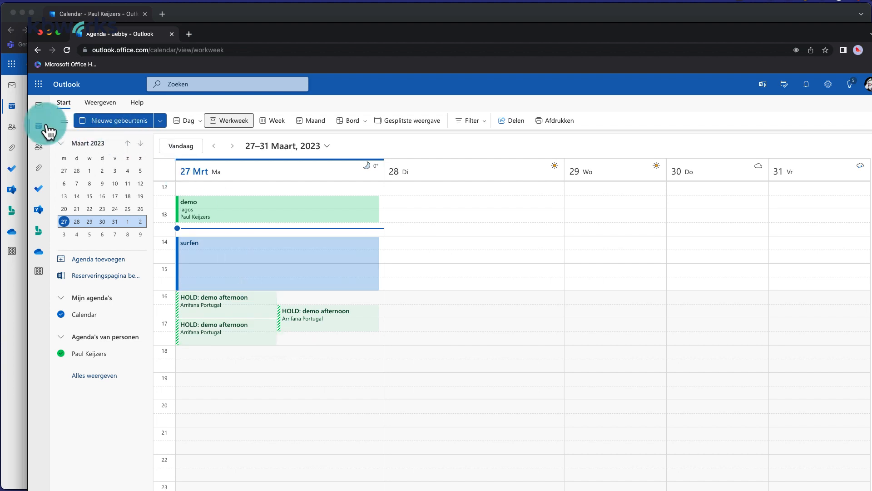
Open the demo afternoon poll e-mail in the invitee's inbox and go to its voting page
left_click(38, 105)
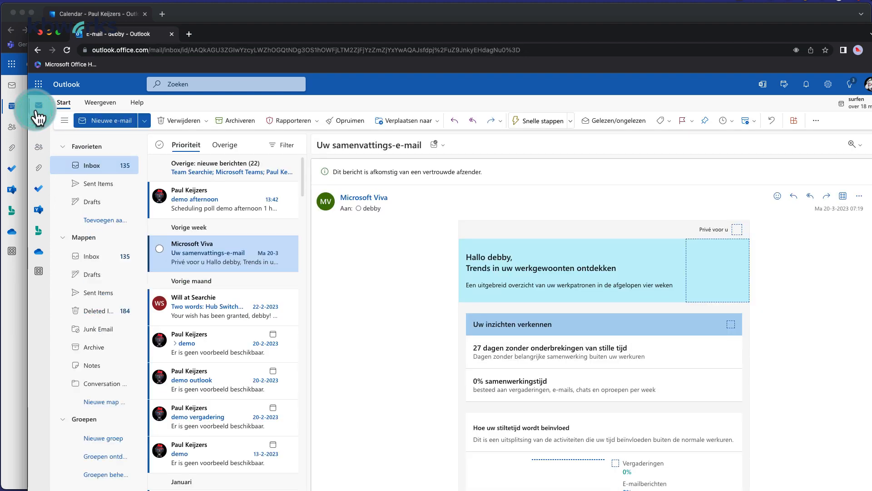
left_click(202, 195)
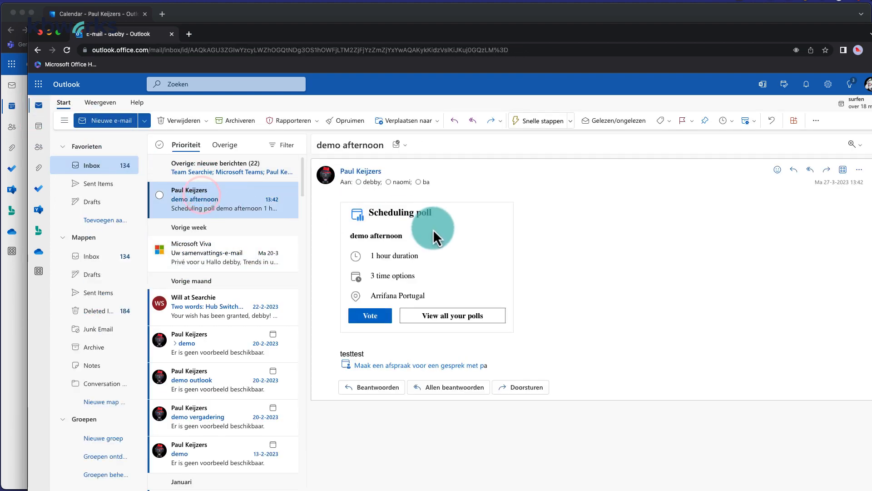
left_click(374, 317)
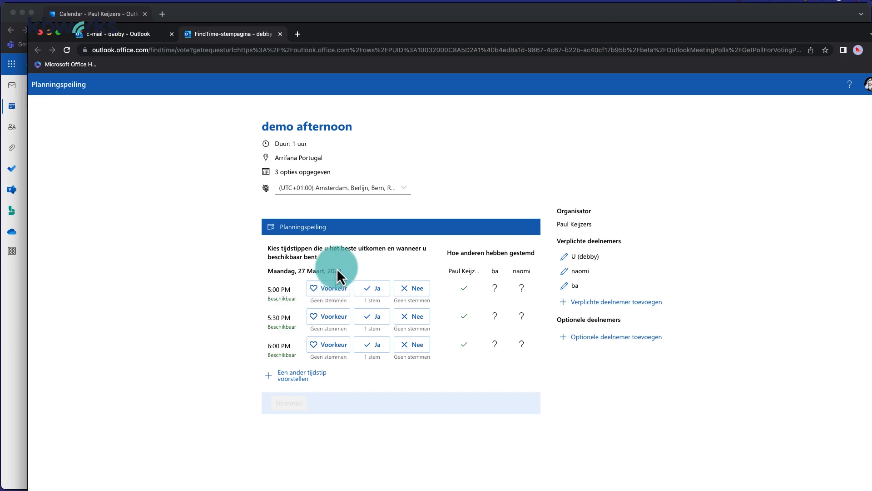
Vote no for 5:00, preferred for 5:30 and yes for 6:00 PM, submit, and minimize the window
left_click(404, 288)
left_click(344, 321)
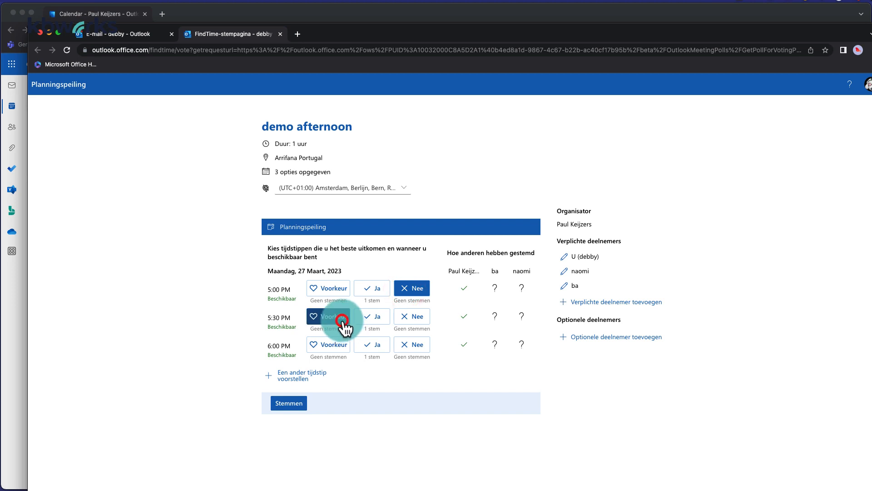
left_click(389, 348)
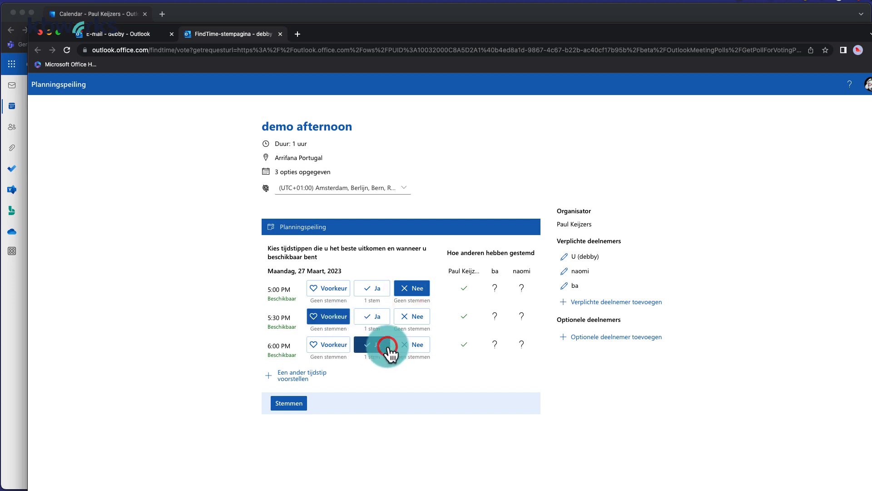
left_click(286, 406)
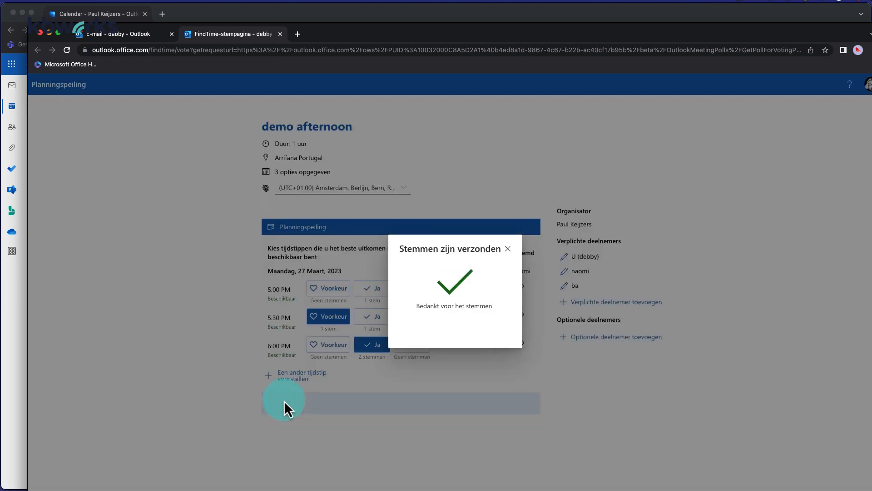
left_click(53, 32)
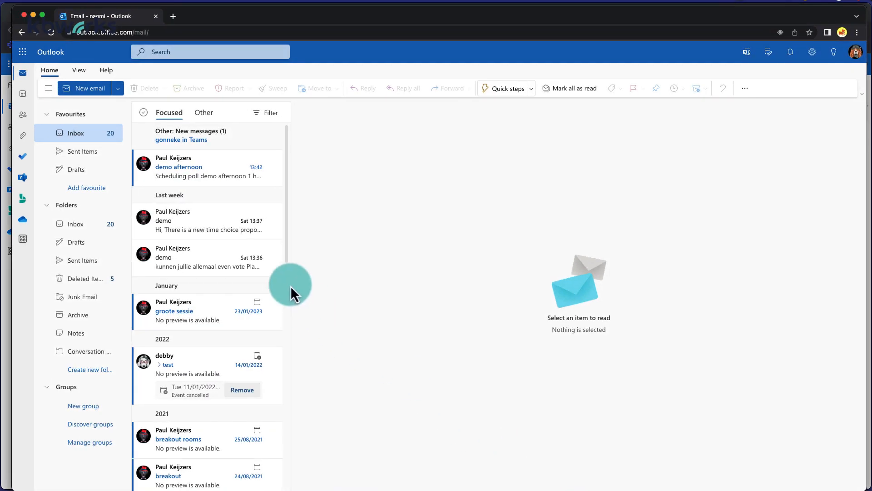
Open the poll as the second invitee and vote 8:00 AM preferred, 8:30 yes, 9:00 no
left_click(192, 180)
left_click(351, 298)
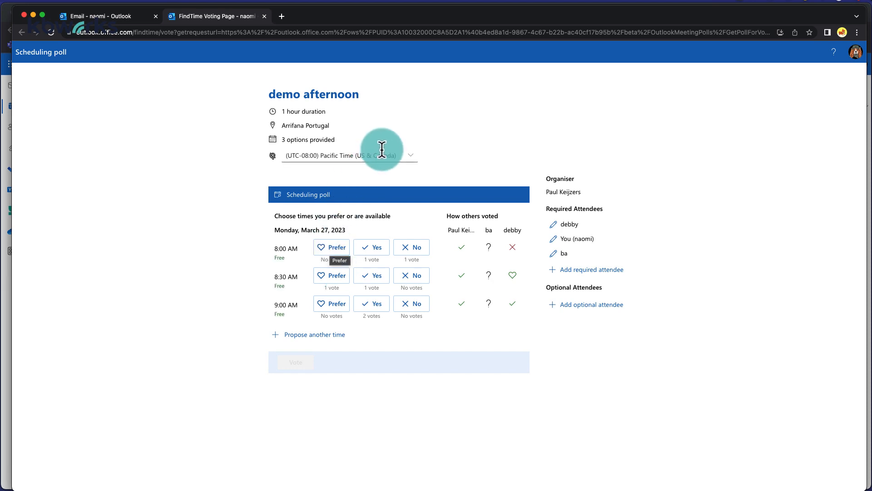
left_click(343, 246)
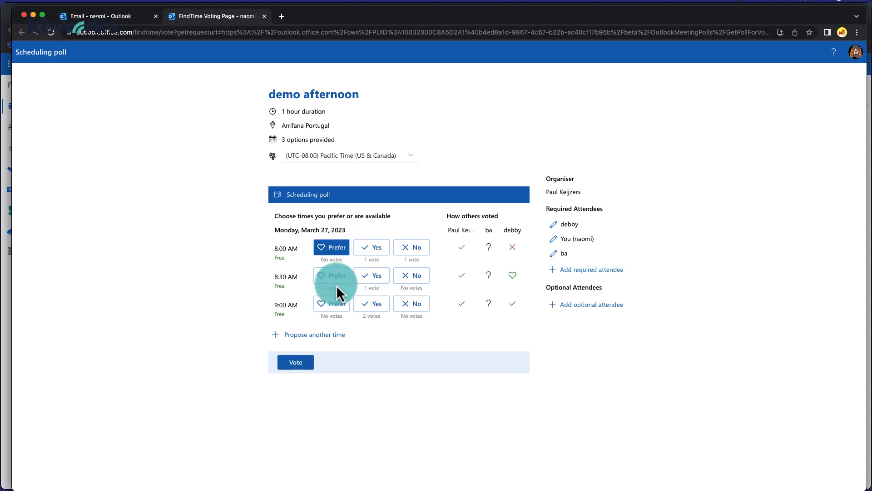
left_click(363, 276)
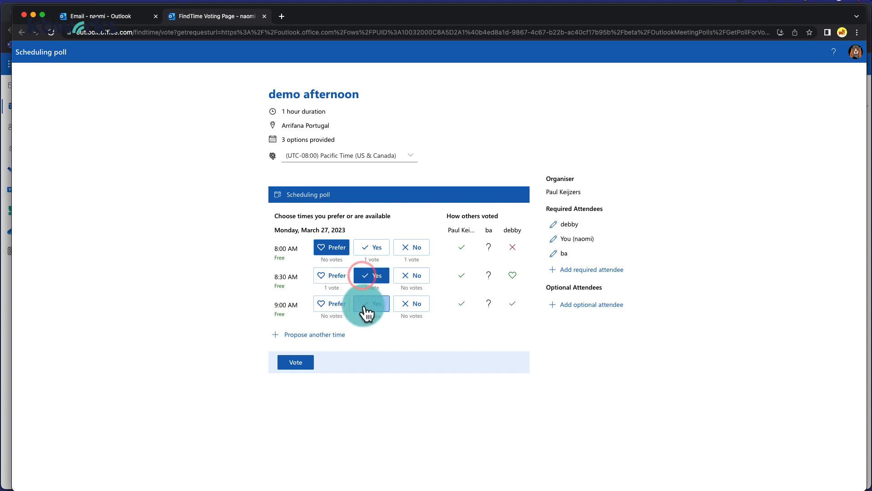
left_click(421, 304)
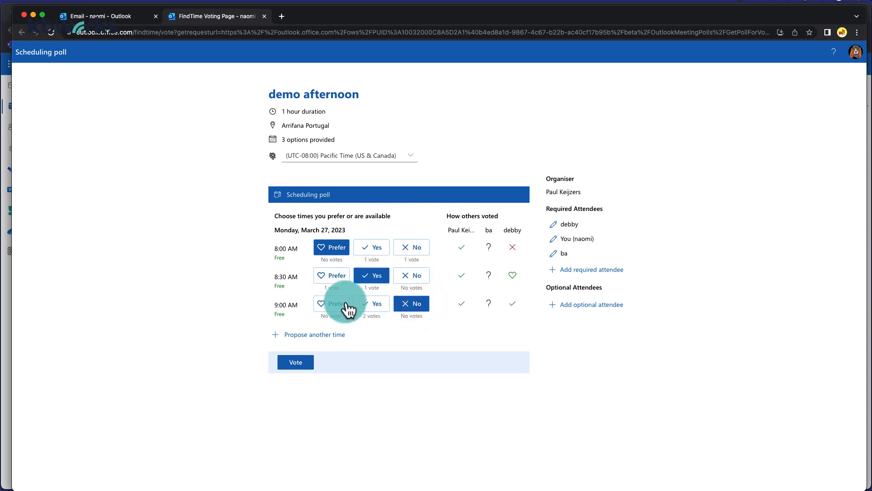
left_click(327, 335)
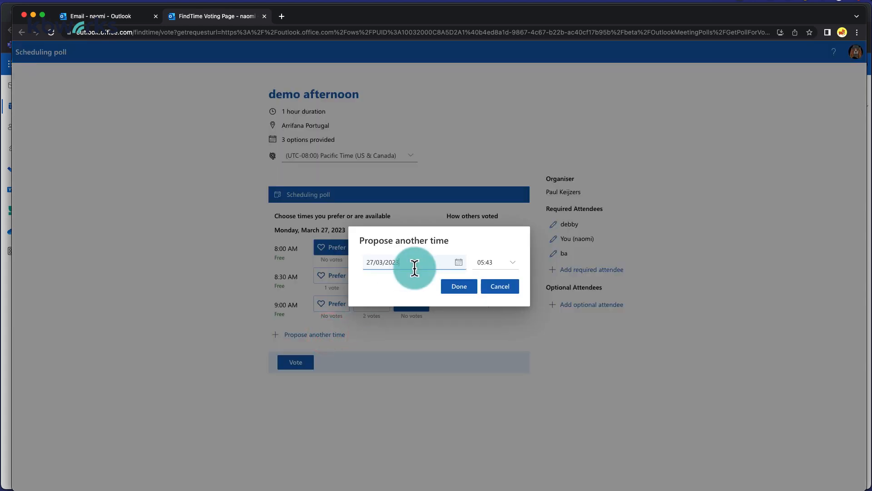
Propose a 07:00 slot on 27 March, then minimize the poll to return to Outlook
left_click(511, 269)
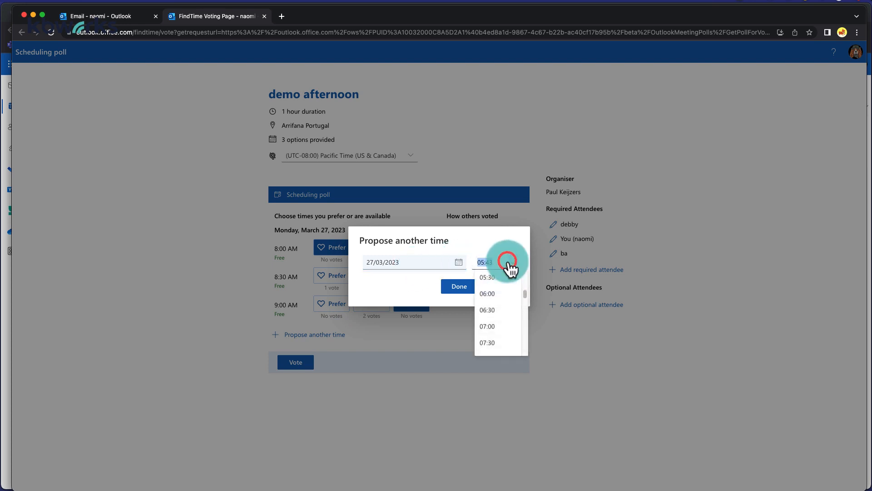
left_click(492, 327)
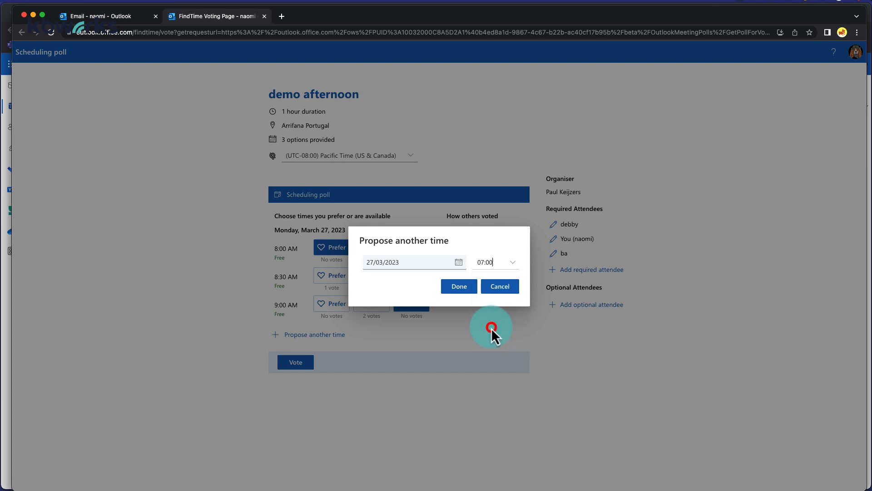
left_click(460, 287)
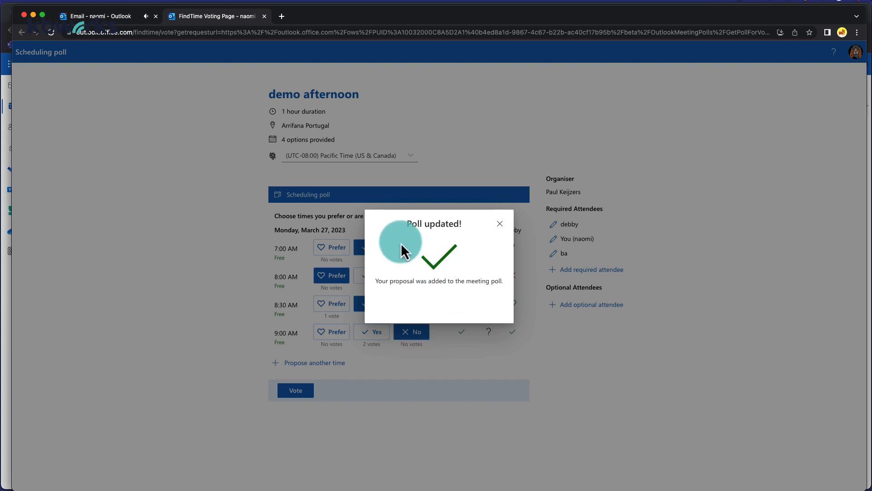
left_click(499, 224)
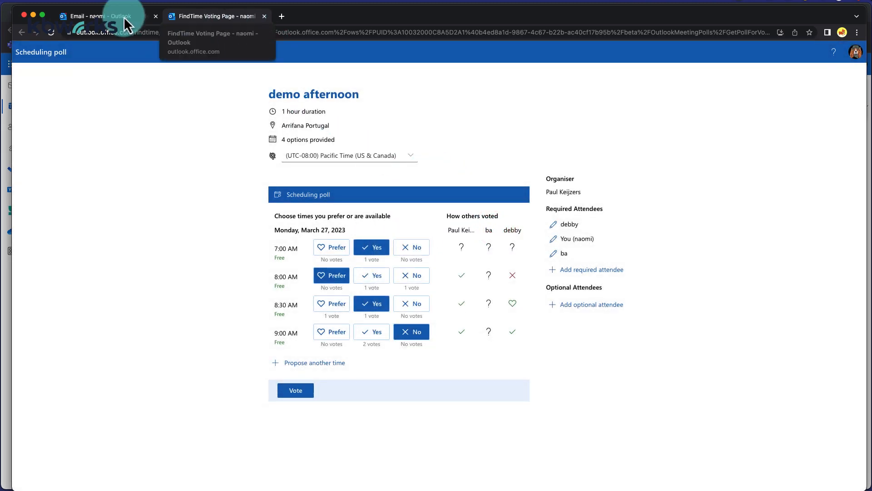
left_click(33, 16)
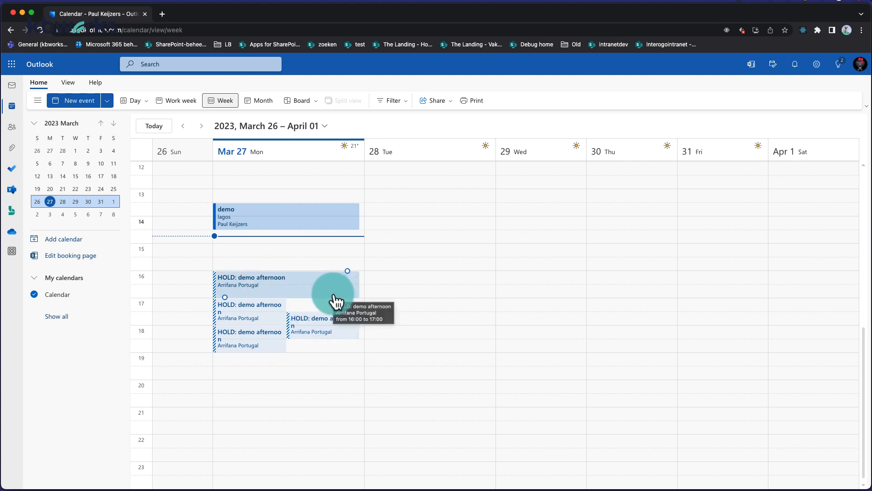
In the inbox, read the demo afternoon vote notification, then the new-time-proposal e-mail
left_click(18, 85)
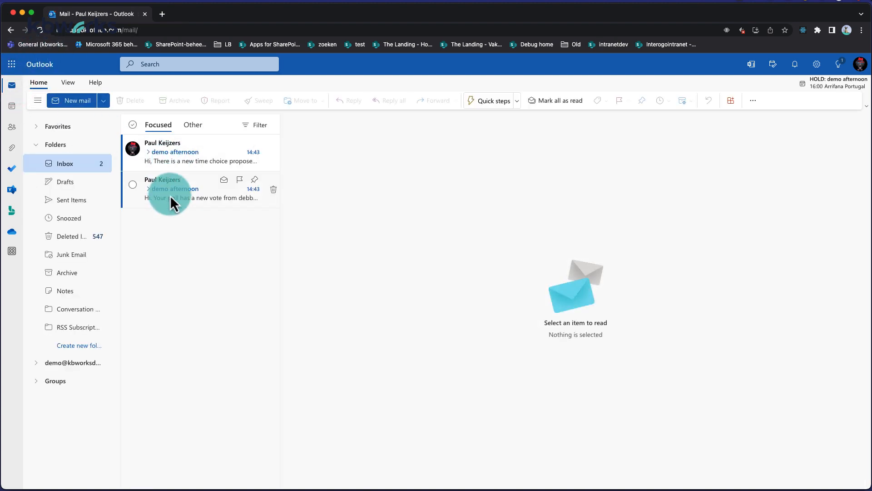
left_click(169, 195)
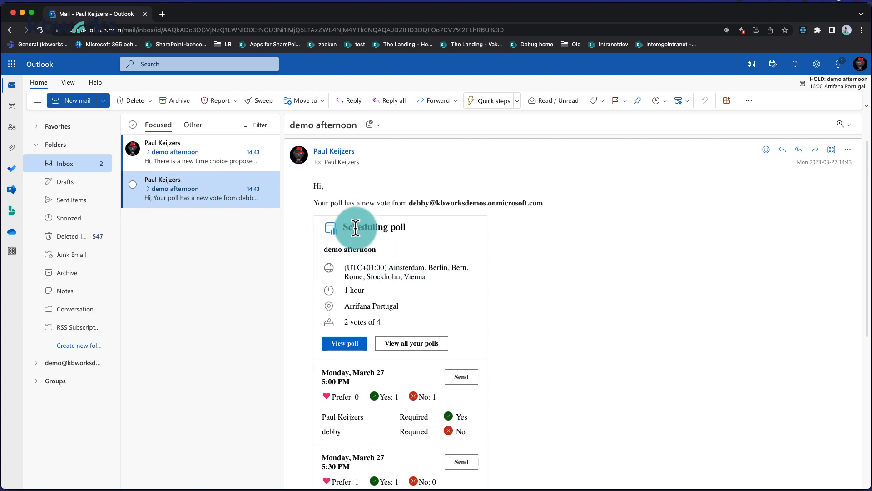
scroll(369, 266, "down", 2)
scroll(368, 266, "down", 2)
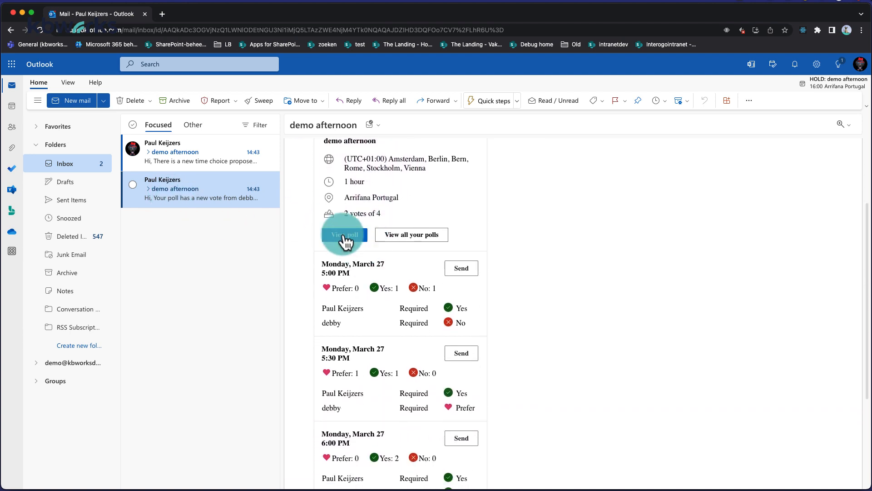
left_click(204, 154)
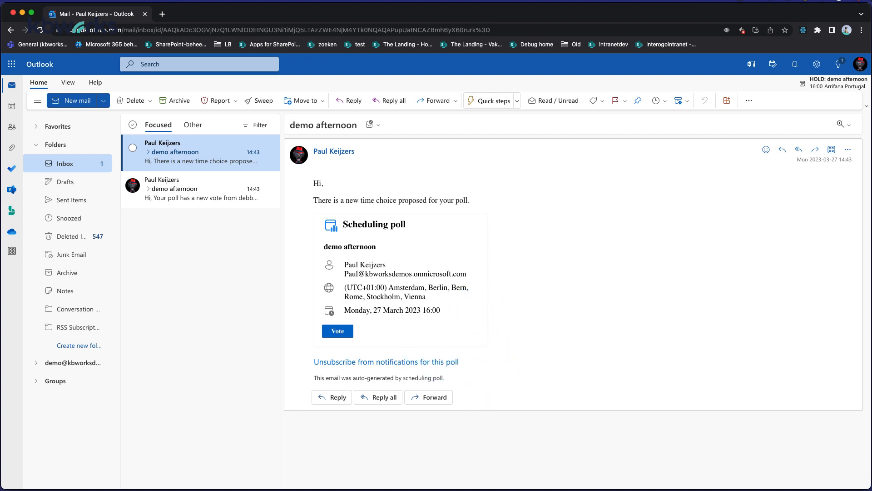
In the third invitee's mailbox, open the demo afternoon time-proposal email and its FindTime voting page
left_click(636, 490)
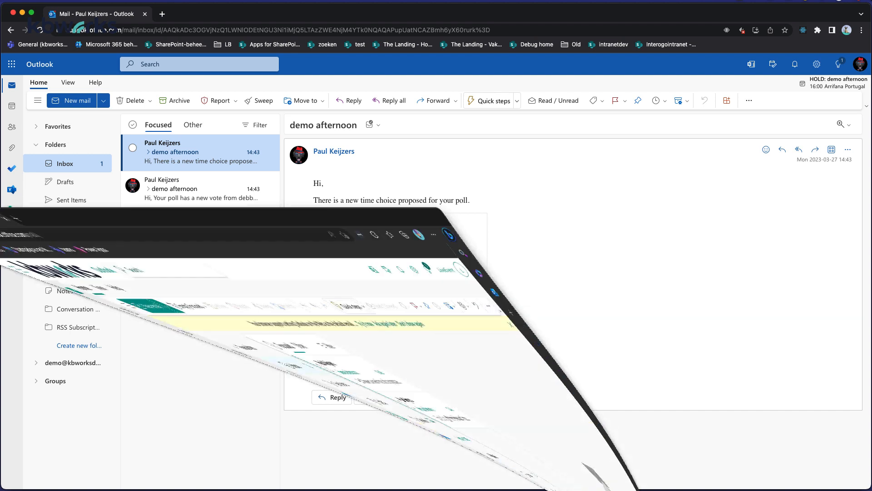
left_click_drag(219, 32, 641, 20)
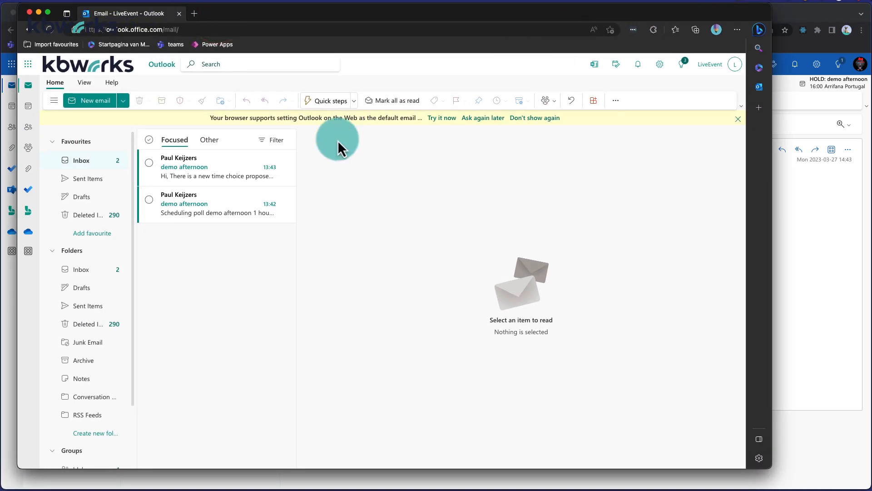
left_click(231, 179)
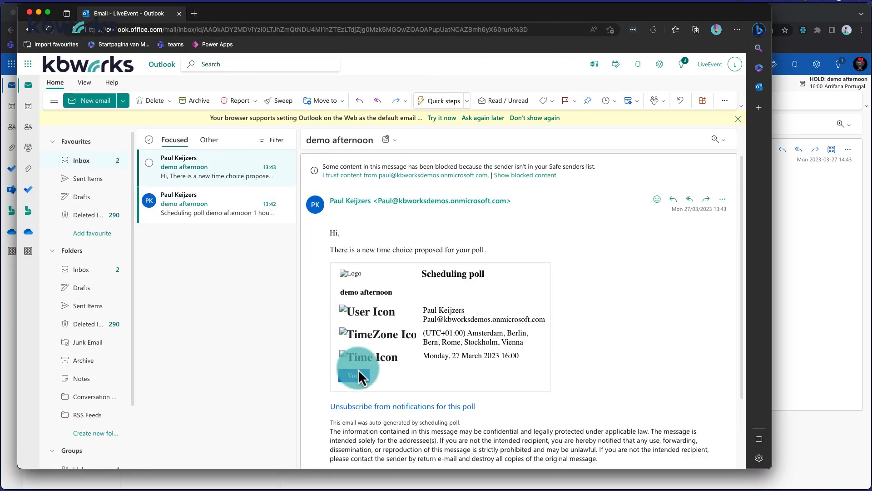
left_click(358, 386)
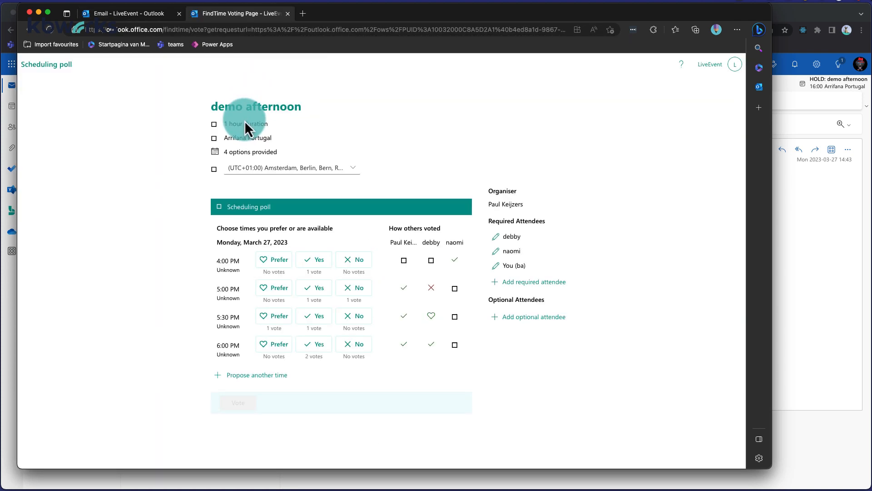
Submit votes Yes for 4:00 and 5:00 PM, Prefer for 5:30 PM, No for 6:00 PM
left_click(316, 261)
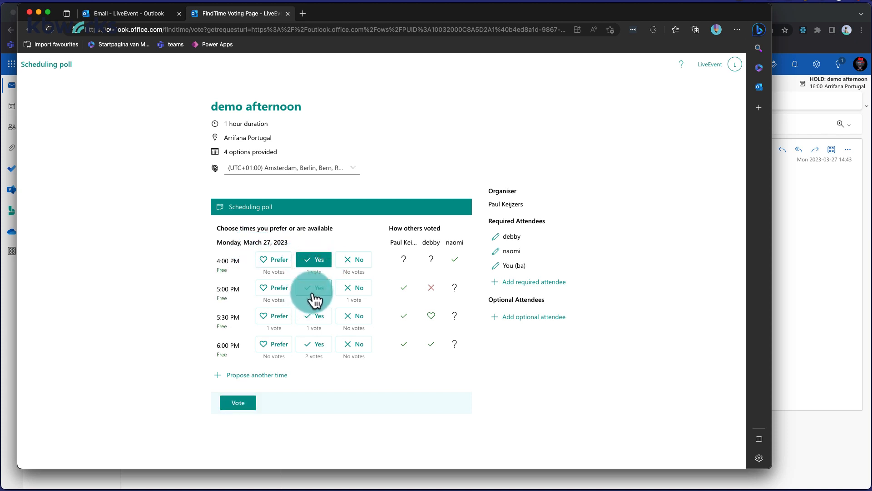
left_click(315, 298)
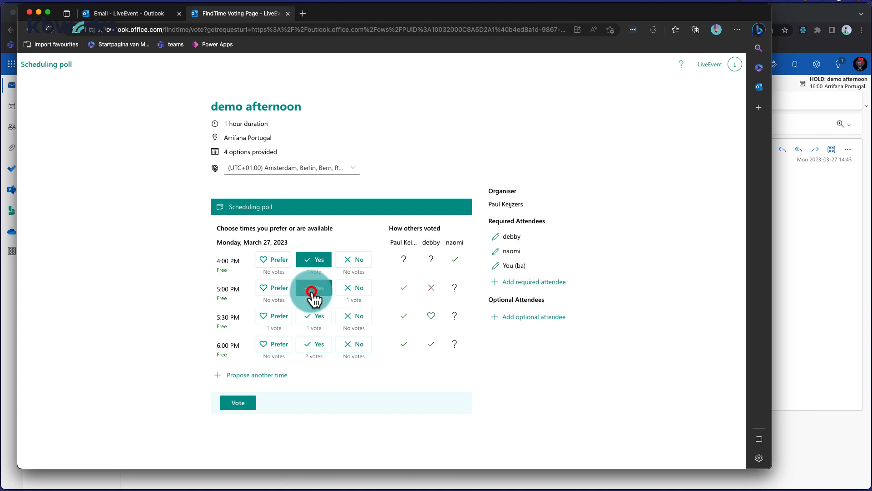
left_click(278, 320)
left_click(313, 349)
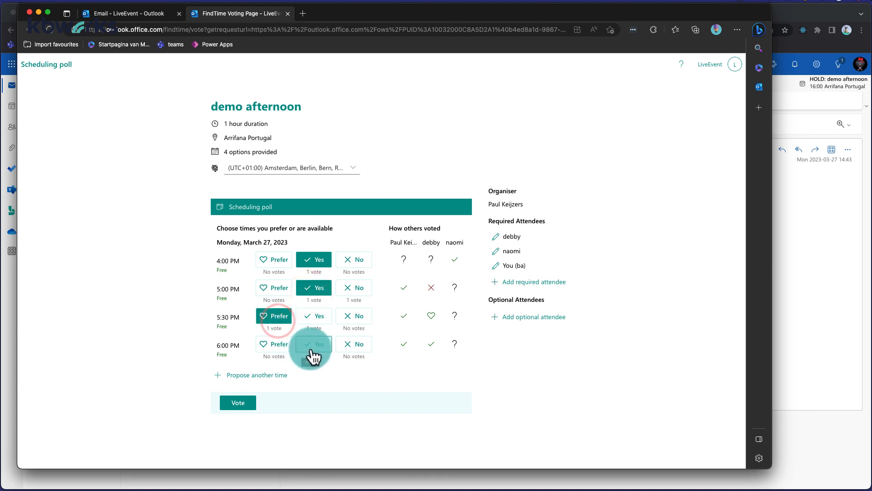
left_click(349, 347)
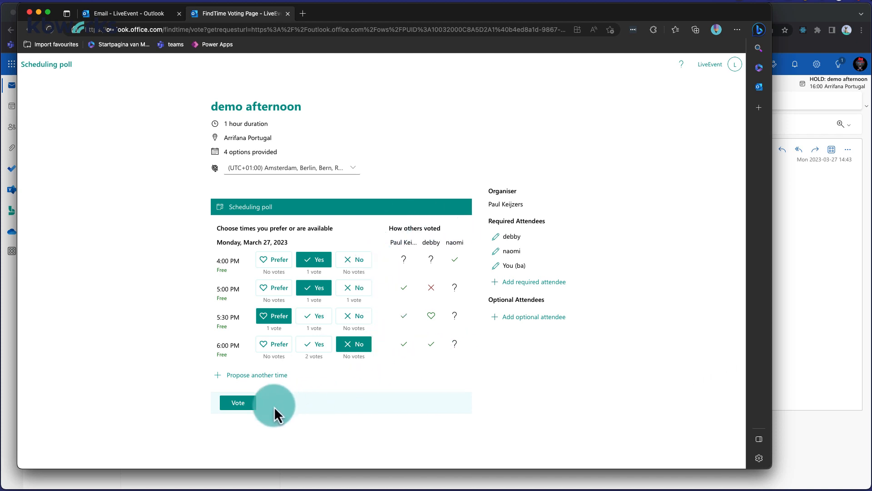
left_click(236, 403)
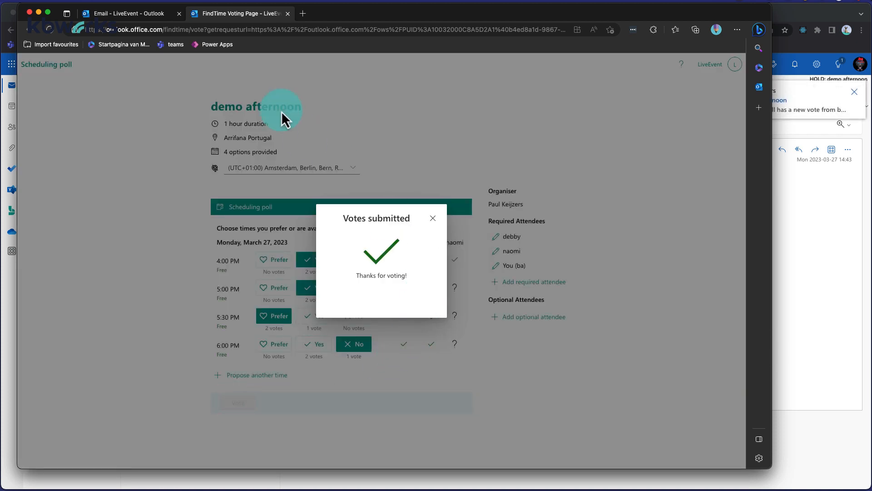
left_click(288, 13)
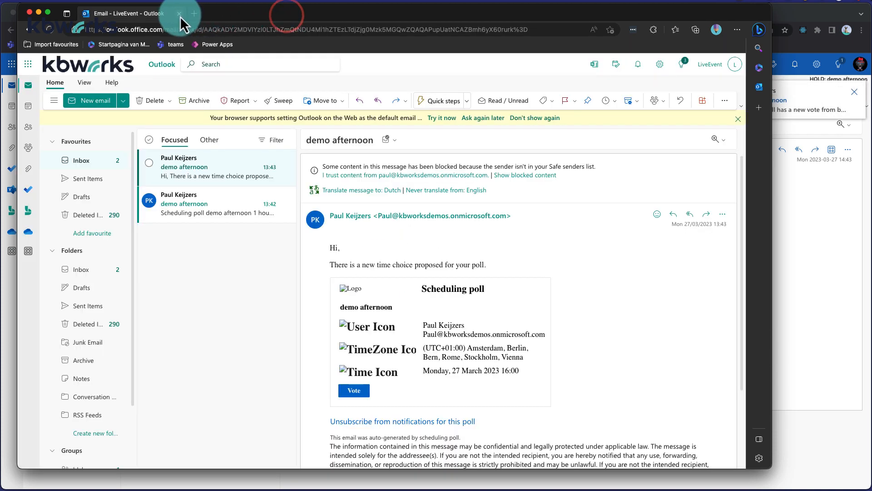
Review the newest demo afternoon vote email showing 4 of 4 votes, then open the calendar in a new tab
left_click(38, 12)
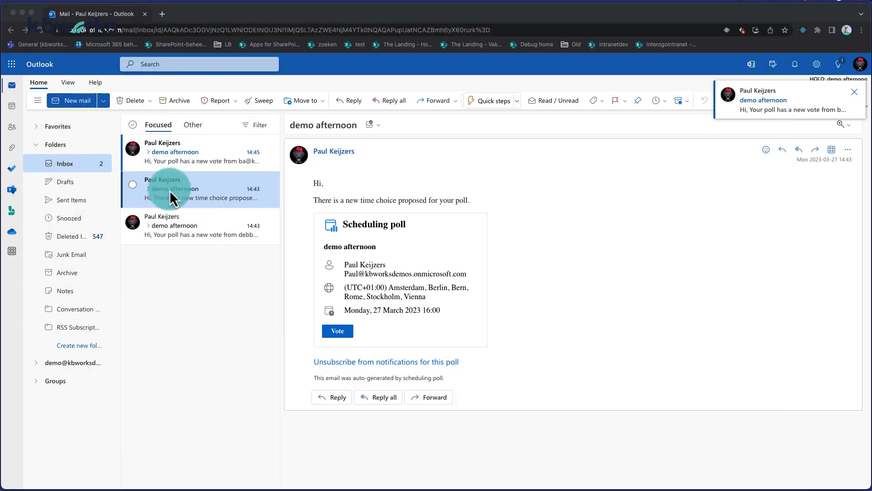
left_click(169, 159)
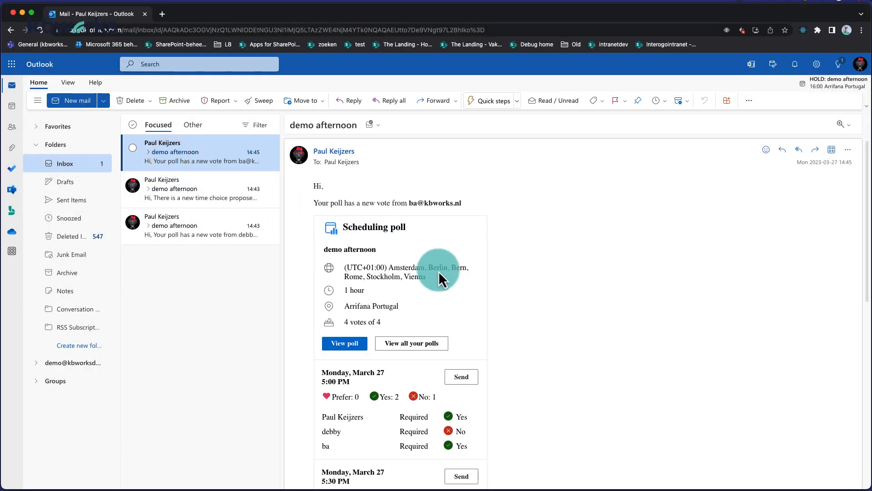
scroll(482, 293, "down", 5)
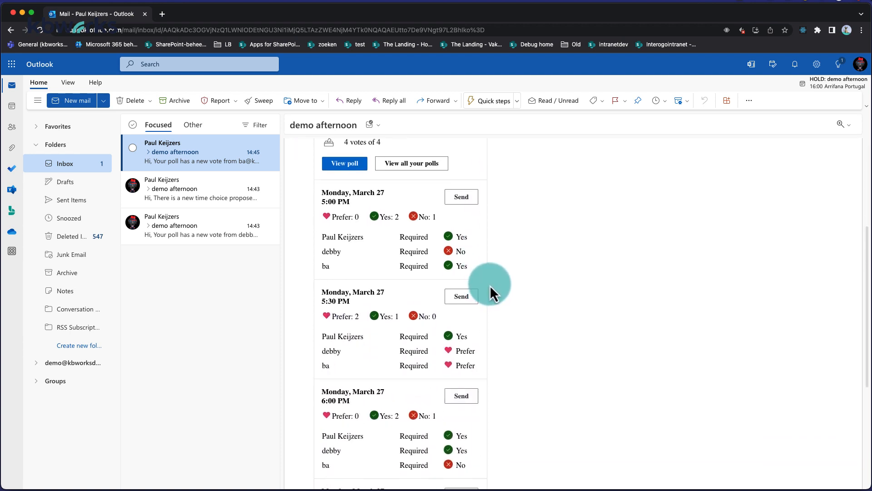
scroll(490, 285, "down", 1)
scroll(490, 285, "down", 1)
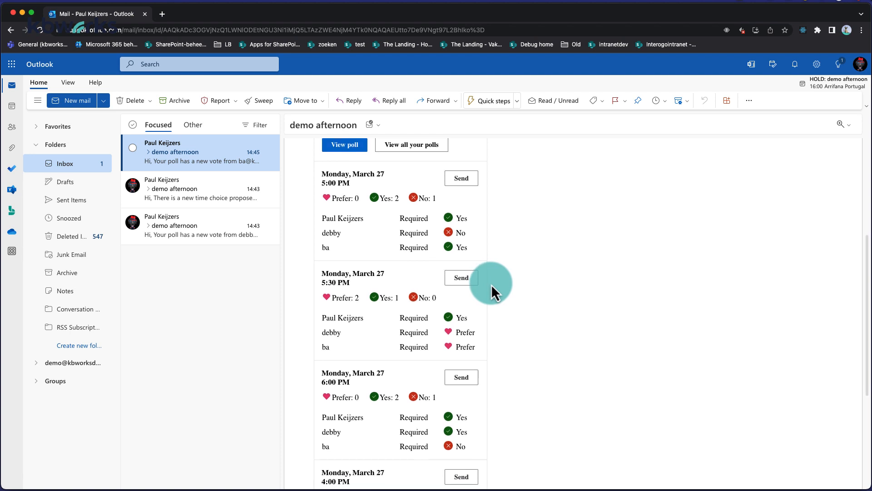
scroll(491, 284, "down", 1)
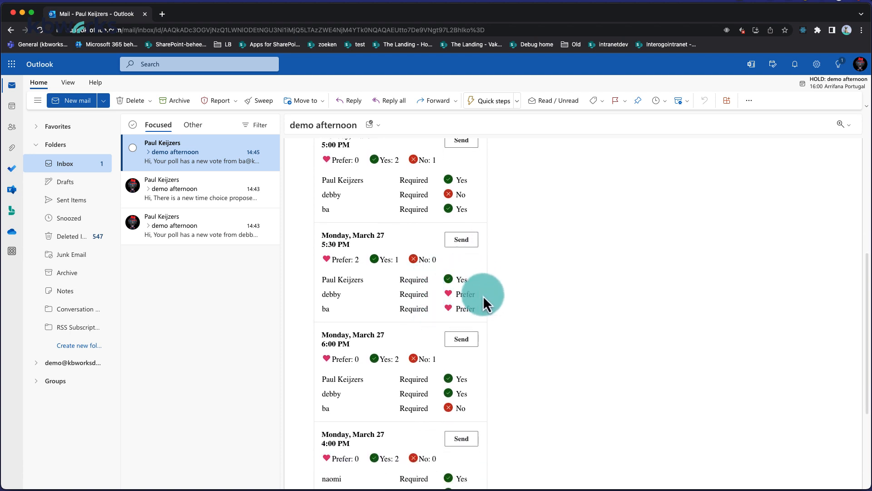
scroll(454, 299, "down", 2)
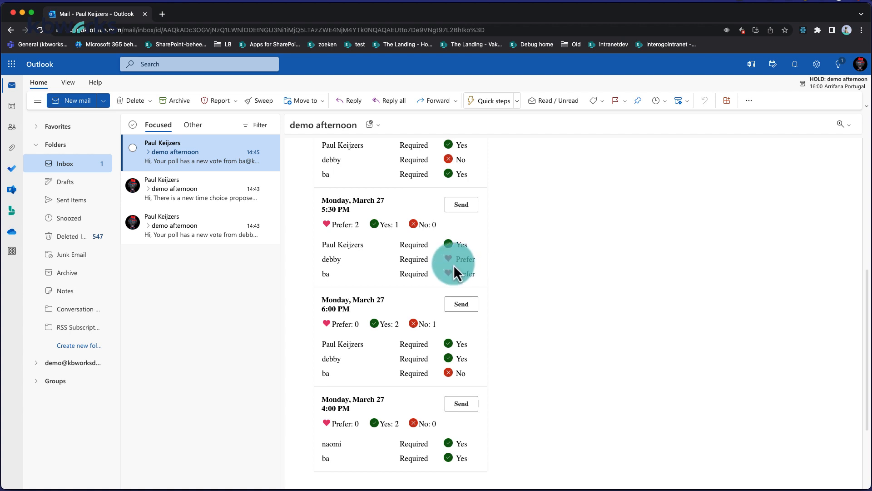
scroll(453, 263, "up", 10)
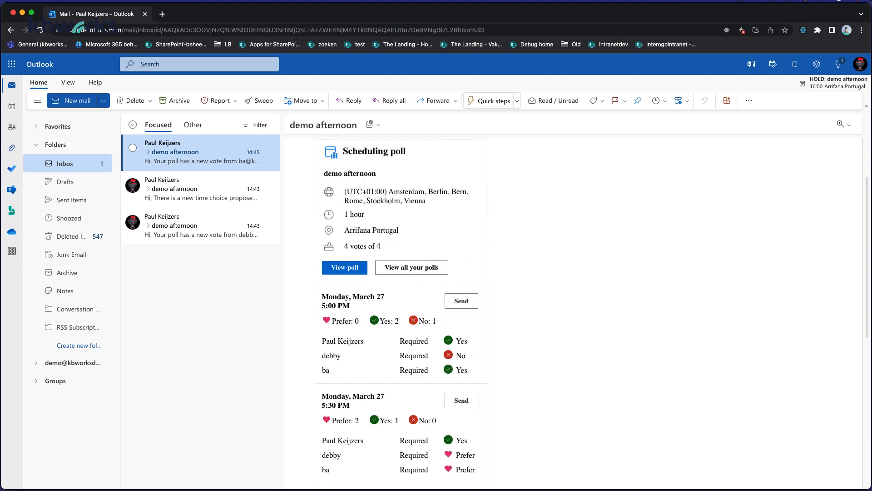
left_click(10, 111)
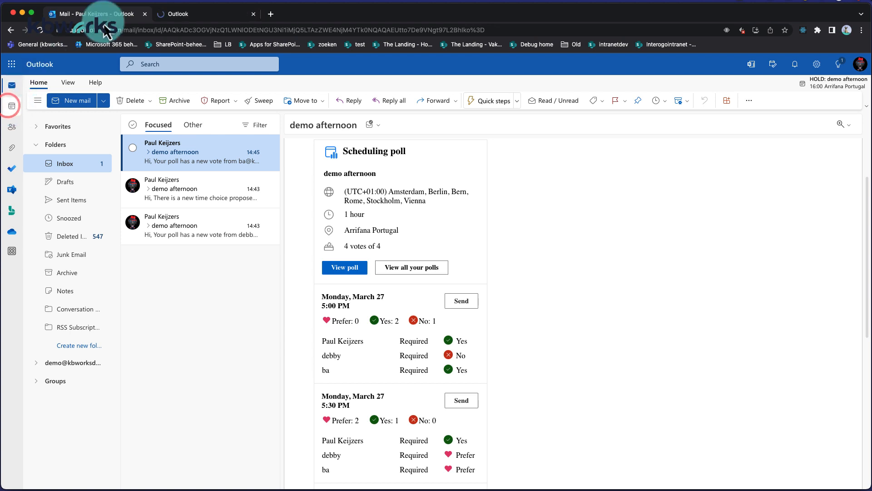
left_click(184, 20)
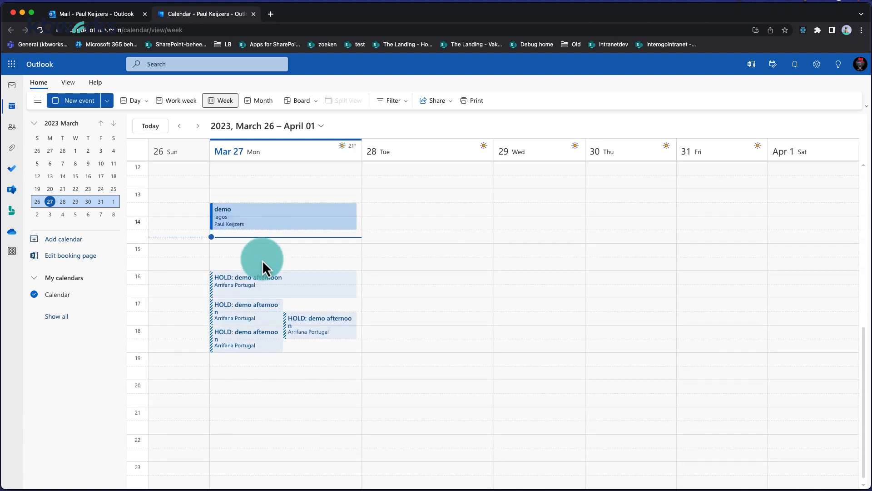
left_click(242, 279)
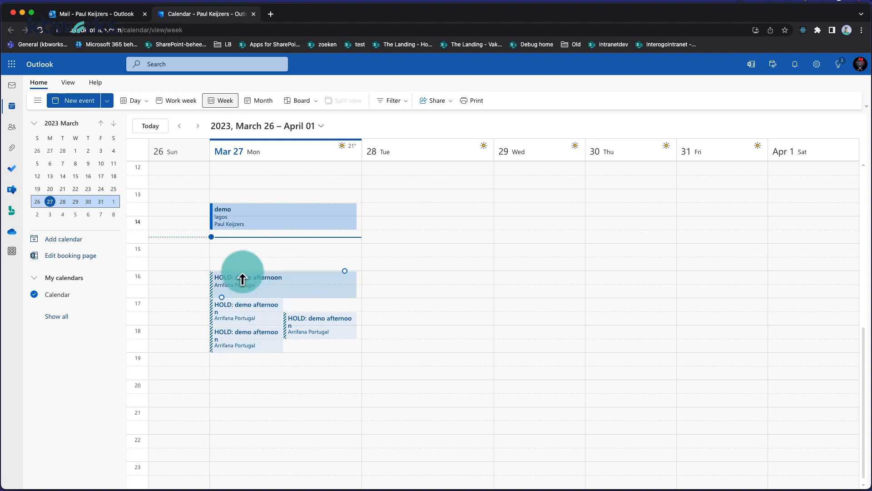
left_click(266, 336)
left_click(244, 285)
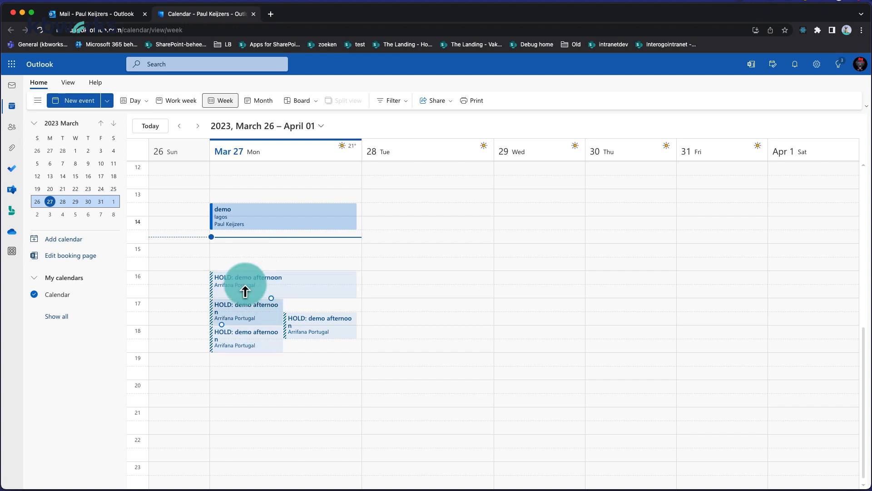
left_click(92, 17)
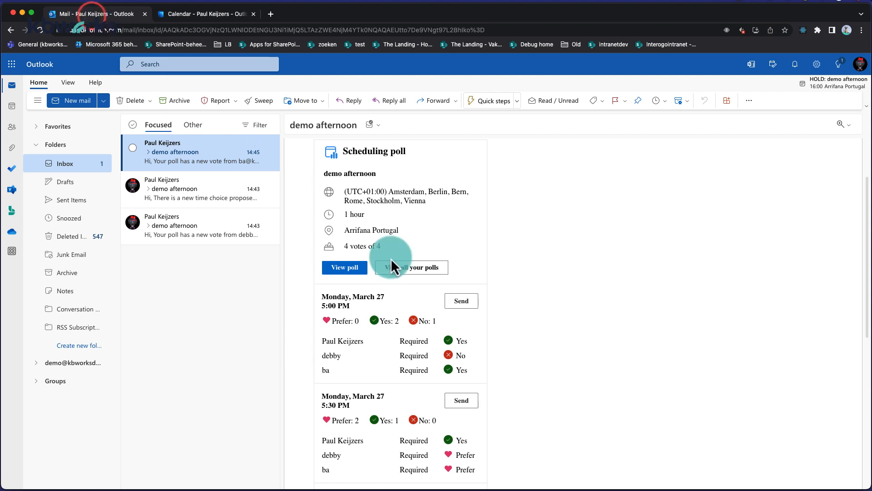
Open the organizer's demo afternoon FindTime page from the poll email to see every attendee's votes
scroll(490, 383, "down", 2)
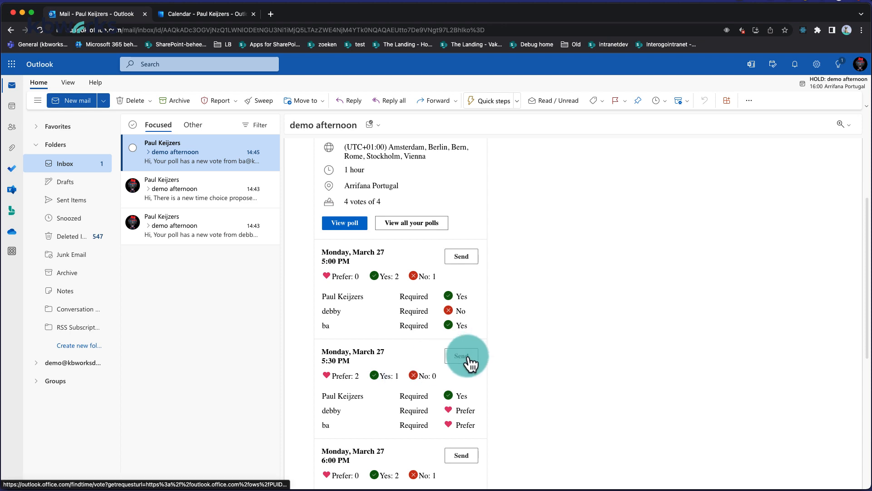
left_click(469, 357)
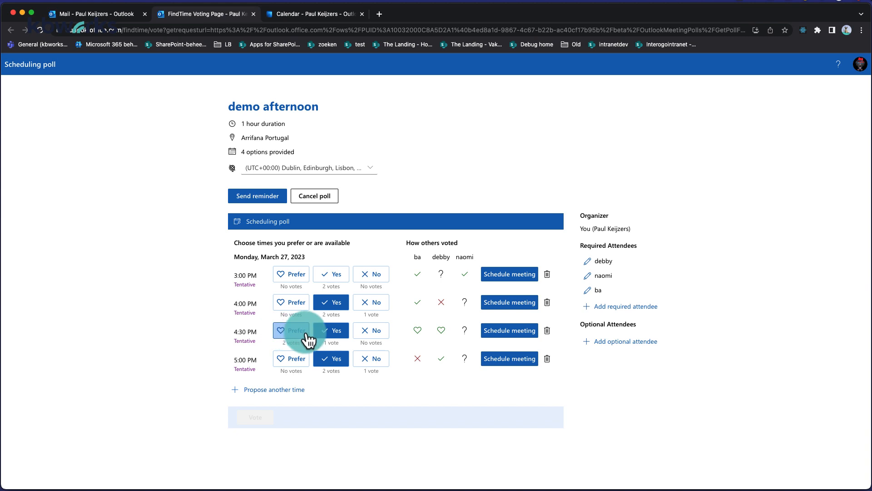
Schedule demo afternoon at the 4:30 PM option, send the invite, and confirm the 17:30–18:30 calendar event
left_click(507, 332)
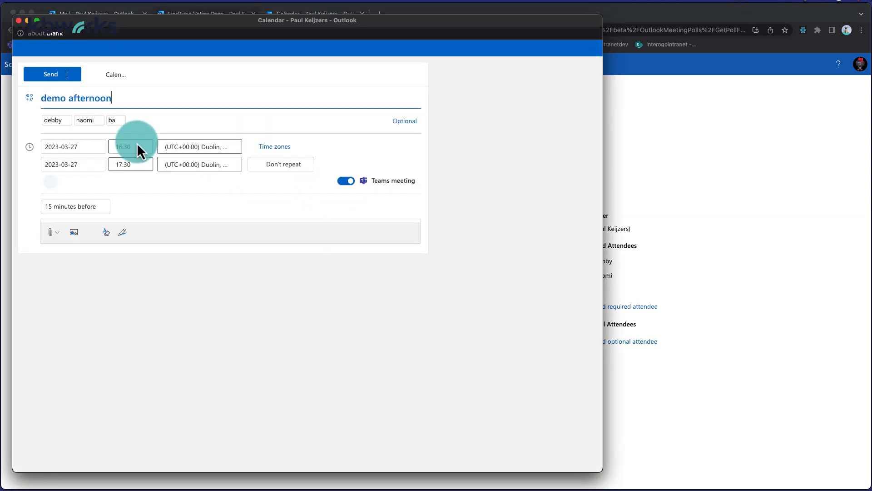
left_click(51, 74)
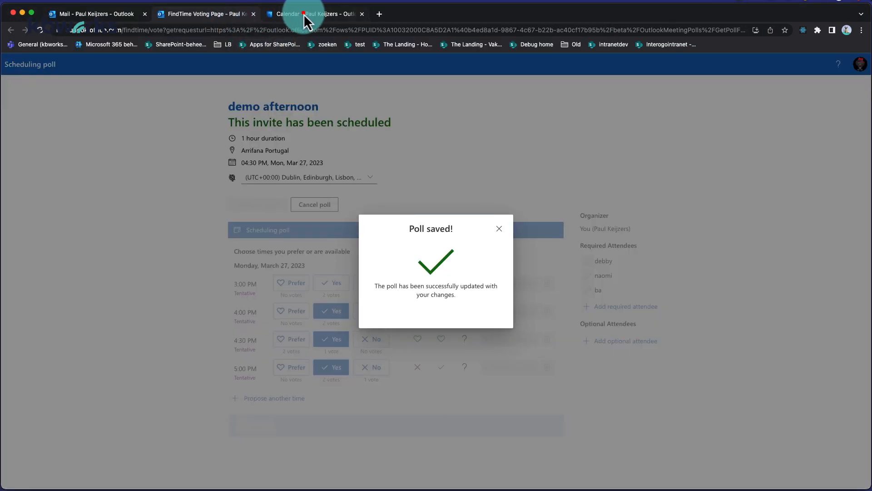
left_click(304, 14)
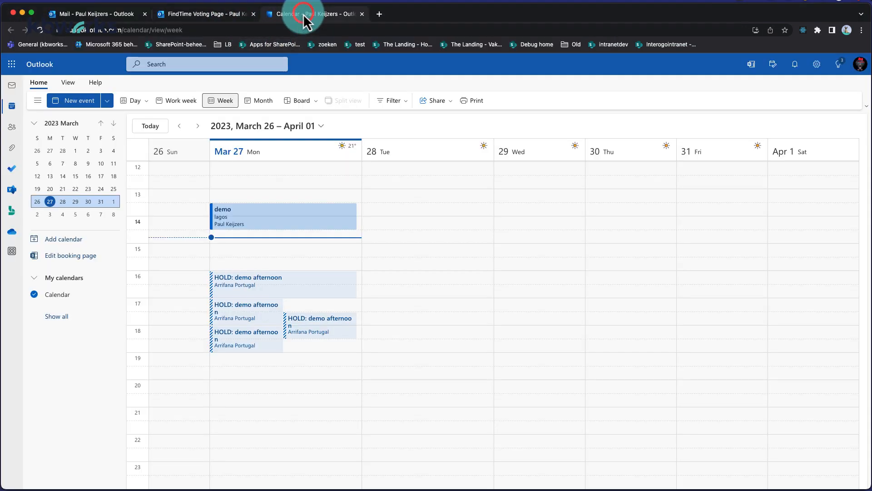
left_click(39, 30)
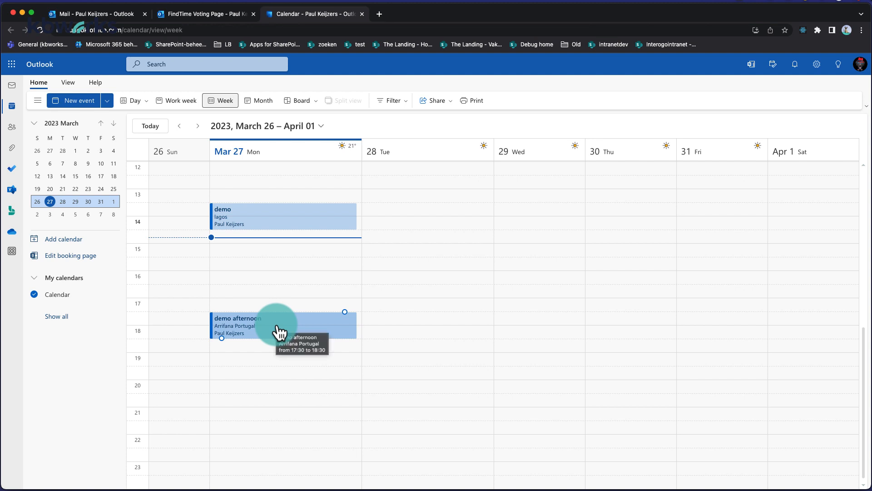
left_click(406, 302)
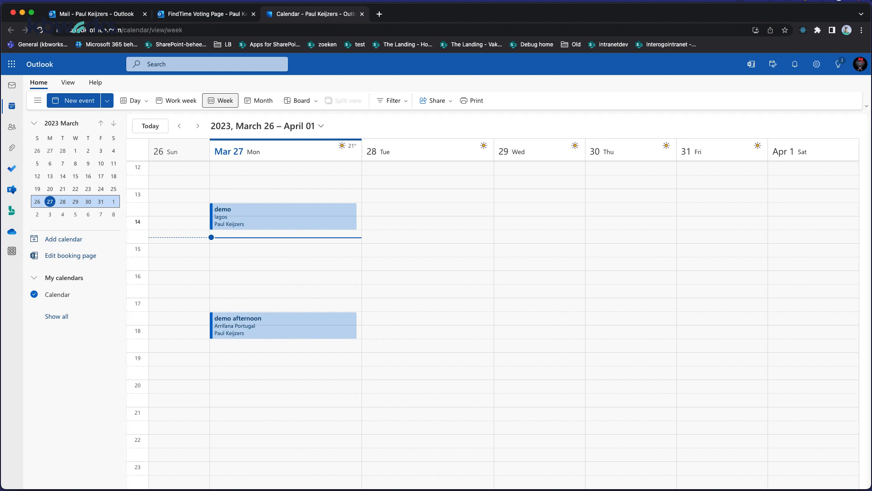
left_click(307, 247)
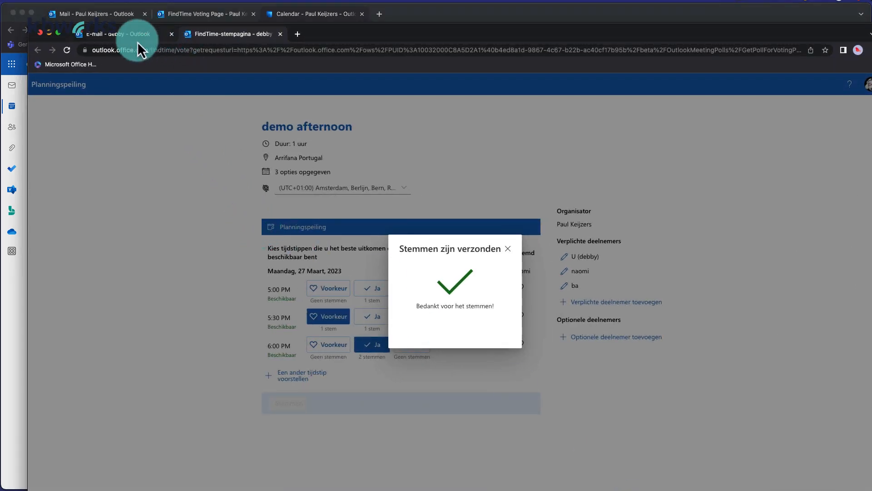
Accept the demo afternoon invitation with Yes (Ja) in both attendees' mailboxes
left_click(124, 34)
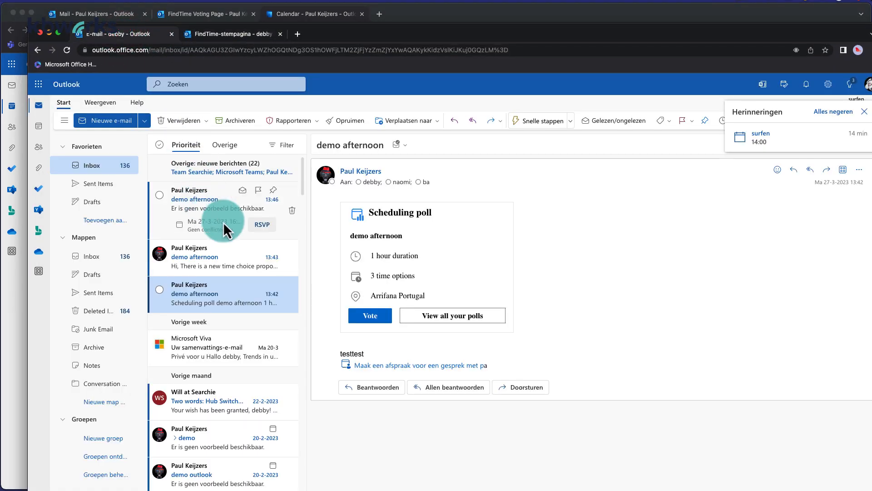
left_click(268, 223)
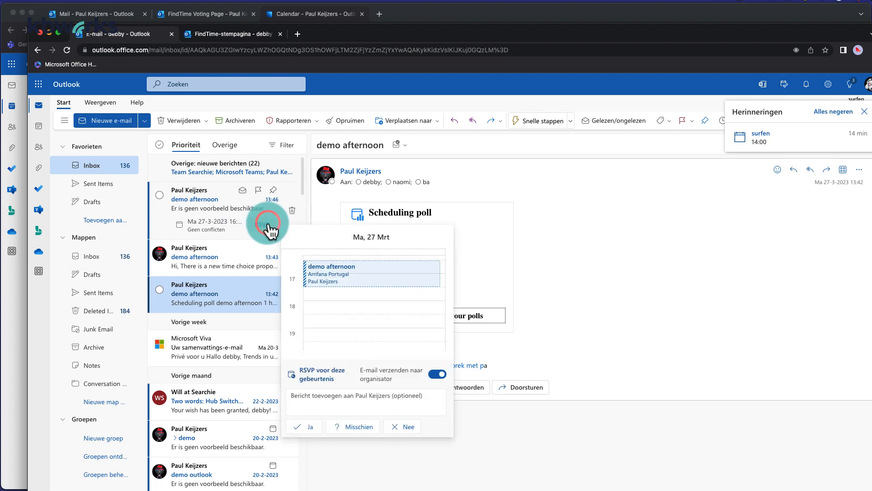
left_click(308, 427)
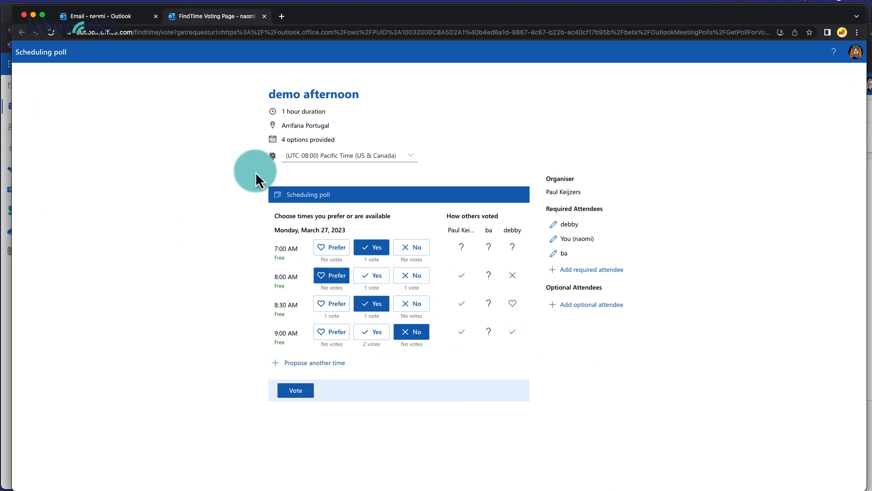
left_click(123, 19)
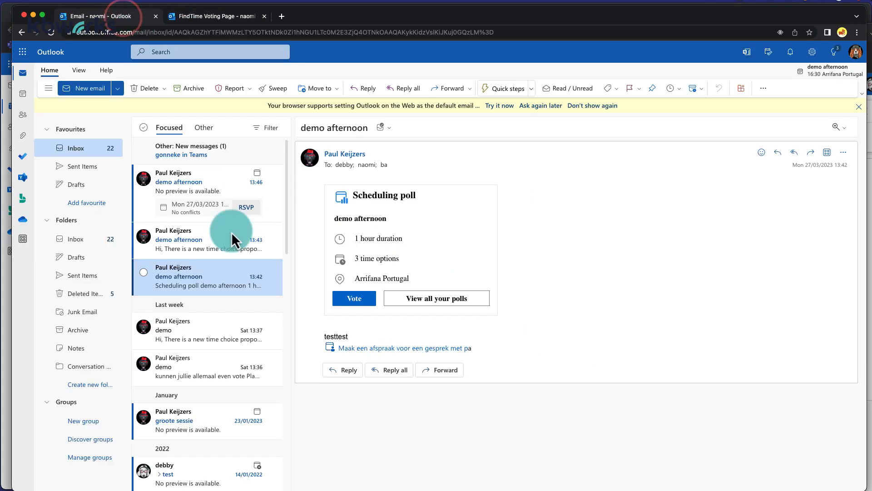
left_click(246, 210)
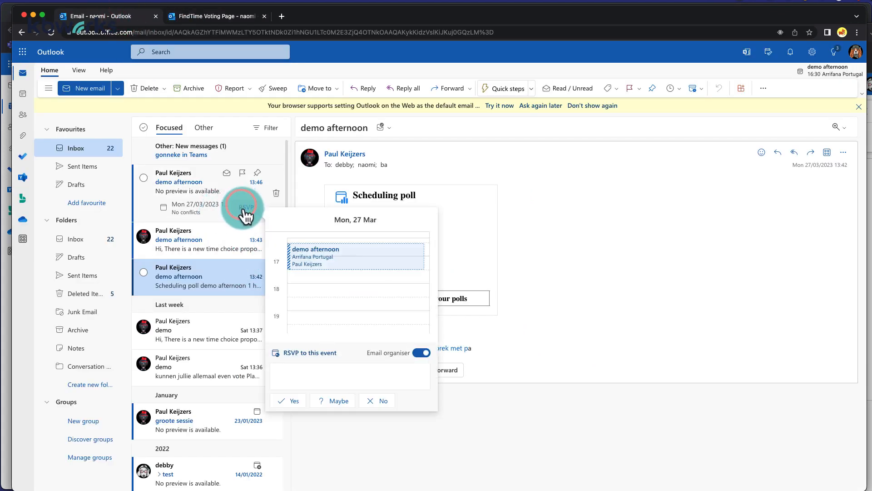
left_click(288, 402)
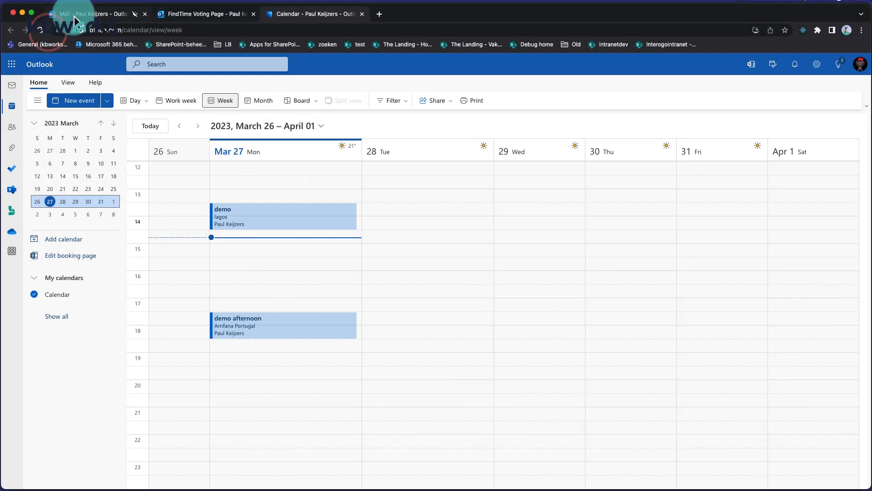
Open the organiser's meeting response thread, then decline demo afternoon from the third invitee's mailbox
left_click(75, 14)
left_click(187, 156)
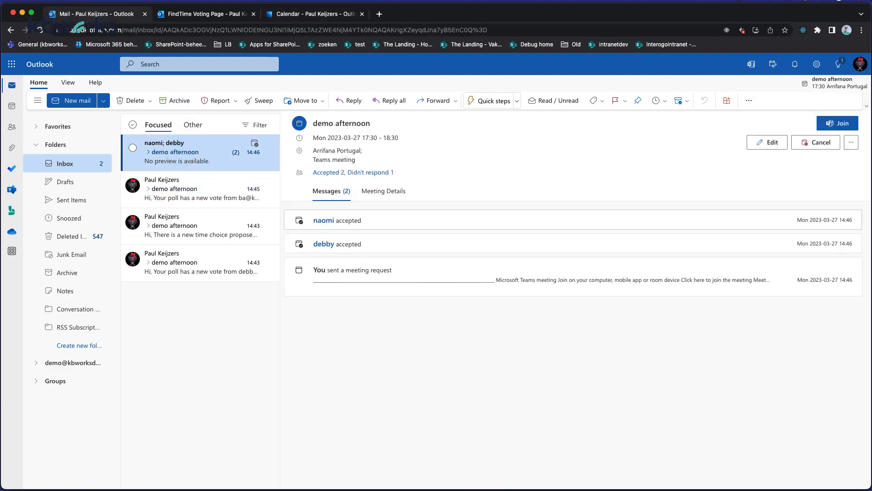
left_click(702, 490)
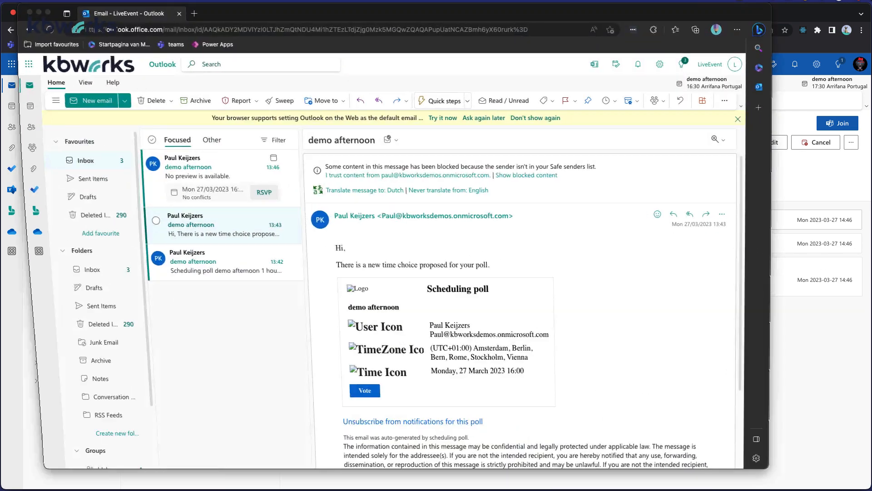
left_click(260, 189)
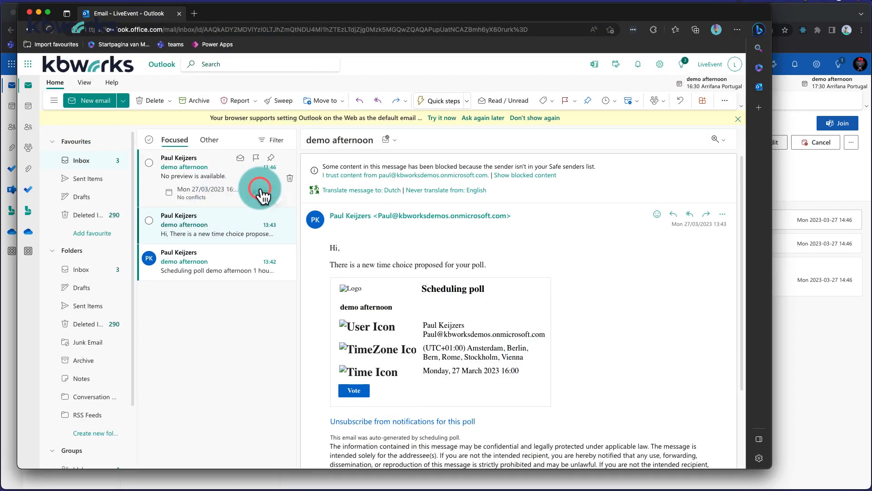
left_click(396, 387)
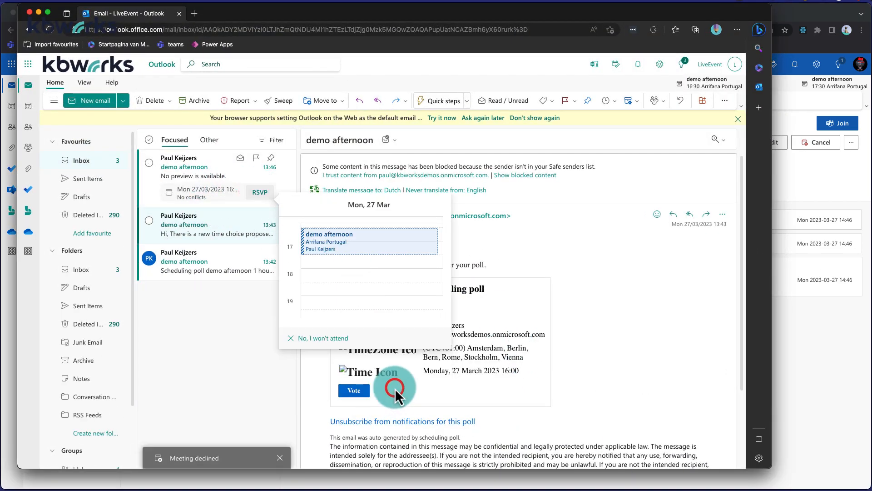
left_click(29, 13)
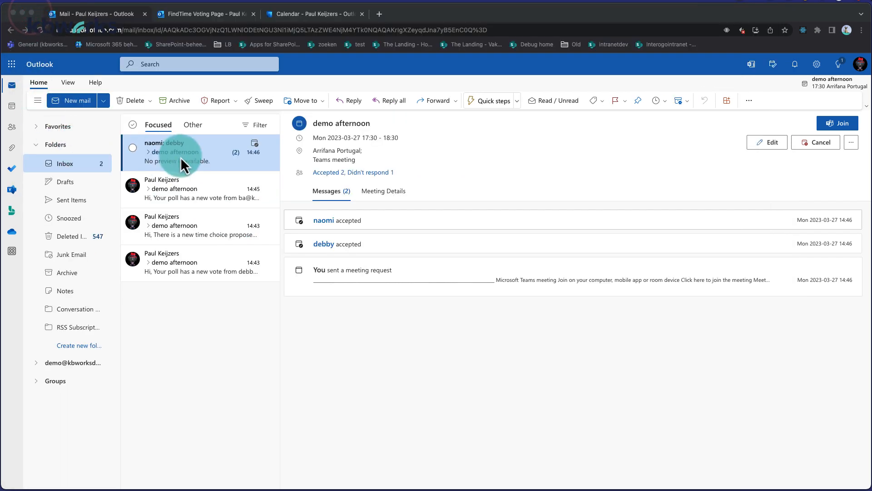